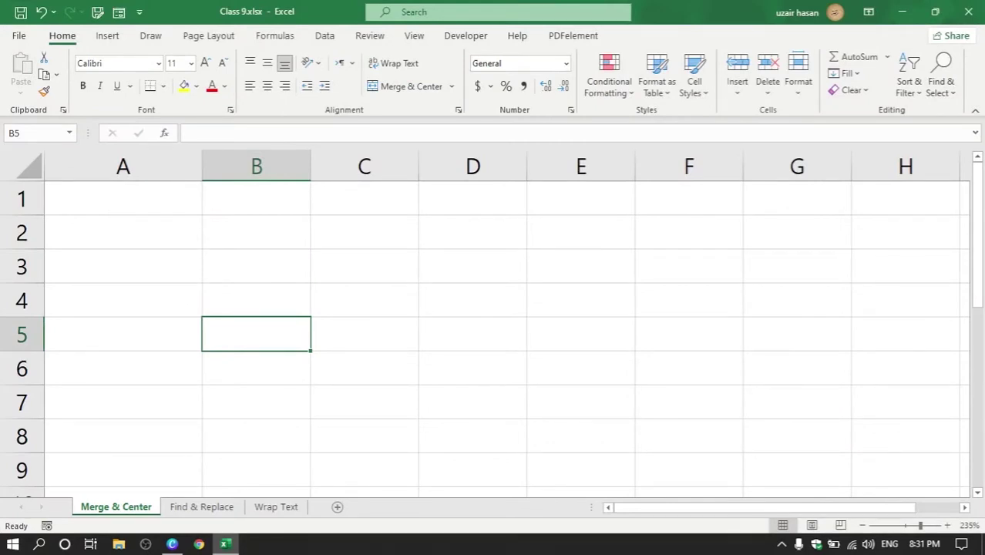
key(super+plus)
key(super+plus)
key(super+plus)
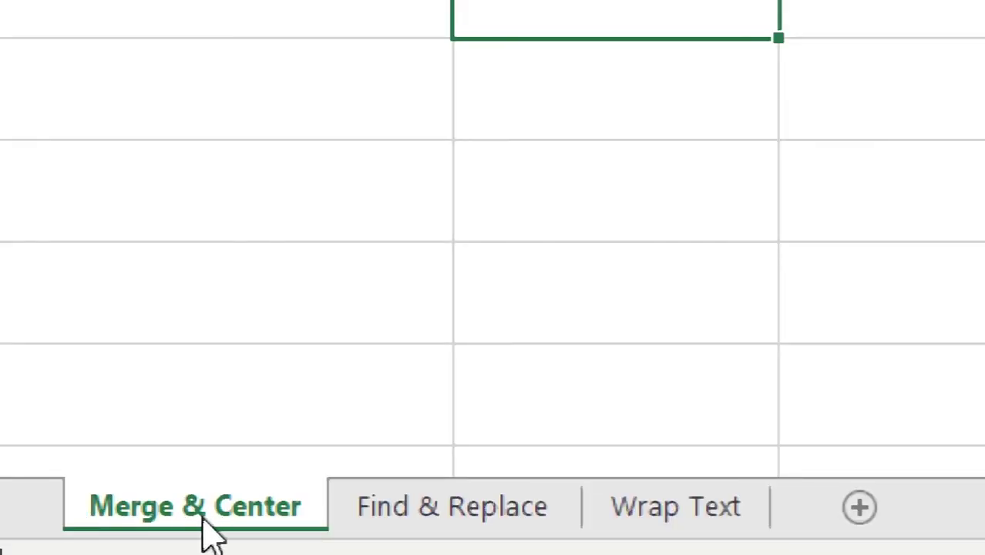
key(super+minus)
key(super+minus)
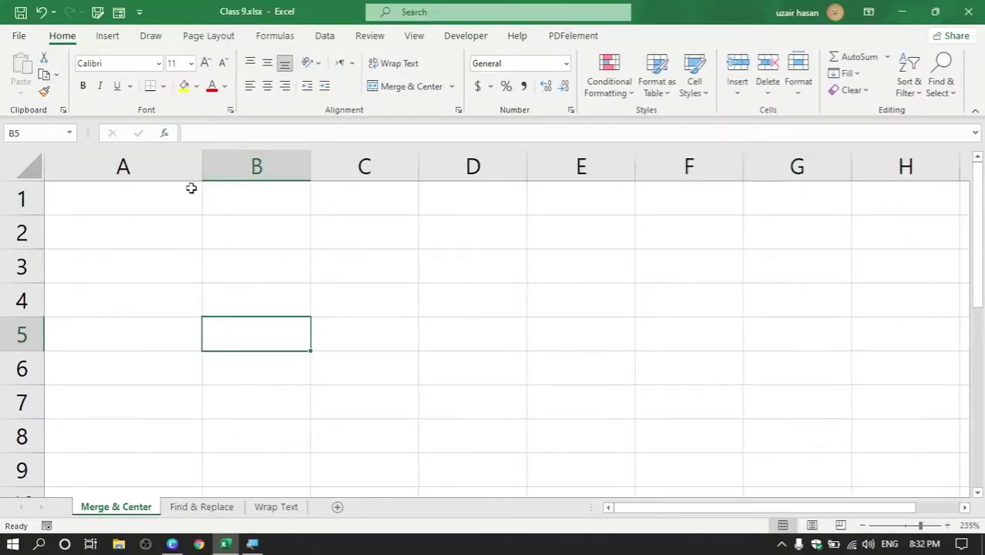
Narrow column A slightly, and enter "Title" in cell A1 and "Subtitle" in cell A2
drag(197, 167, 179, 172)
click(111, 198)
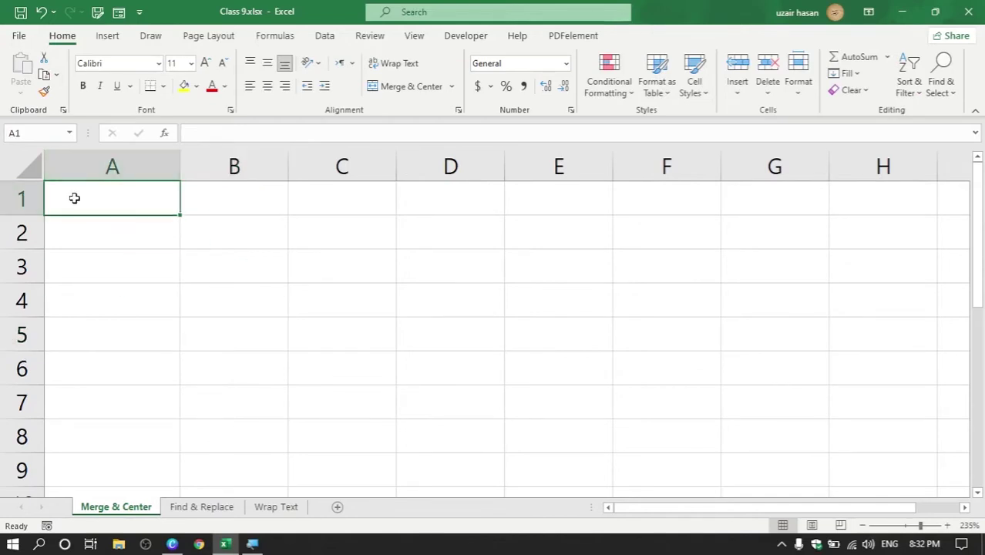
text(Title)
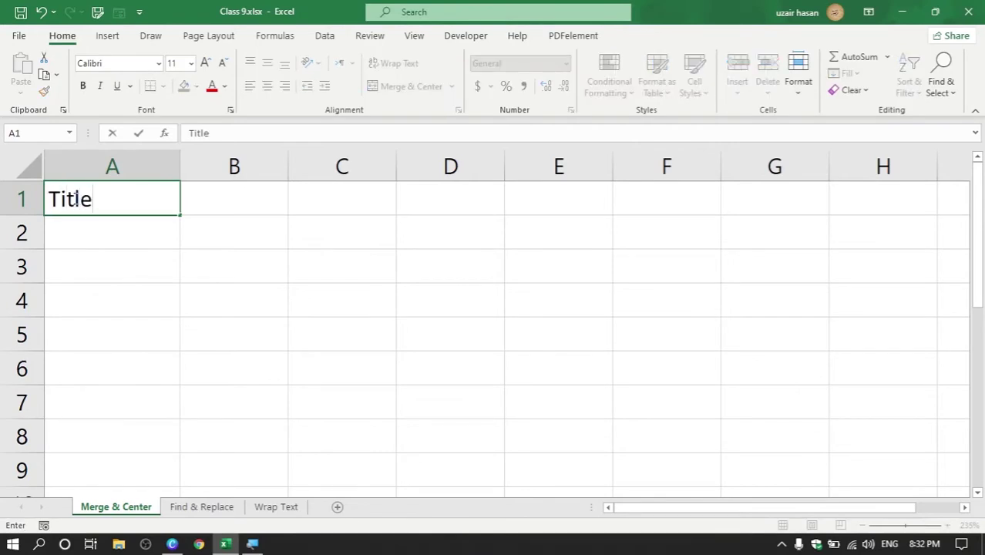
key(Return)
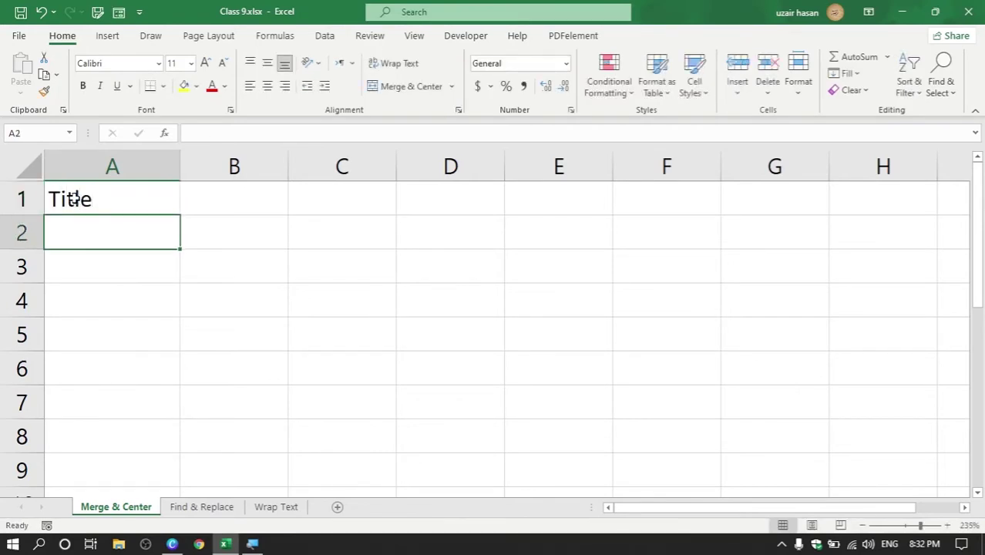
text(Subtitl)
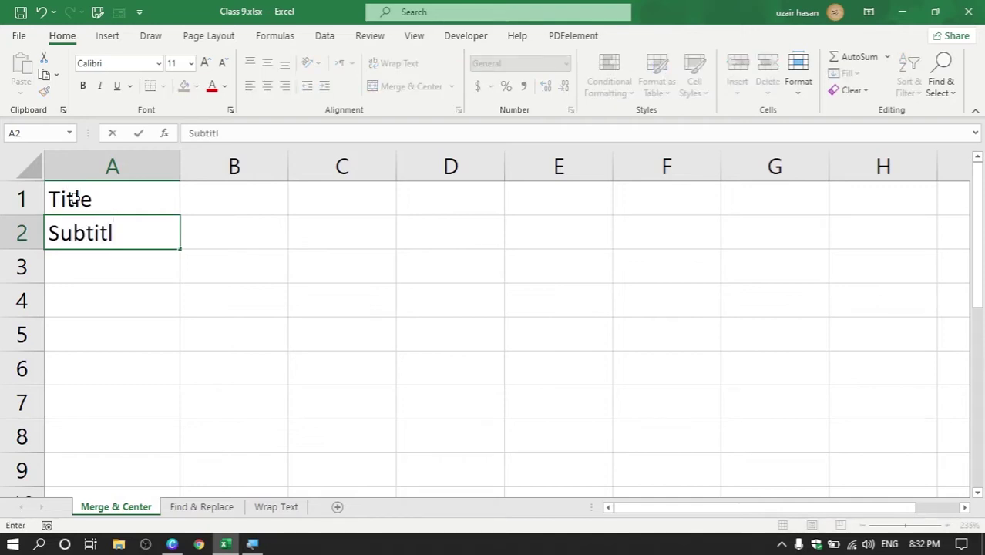
text(e)
key(Return)
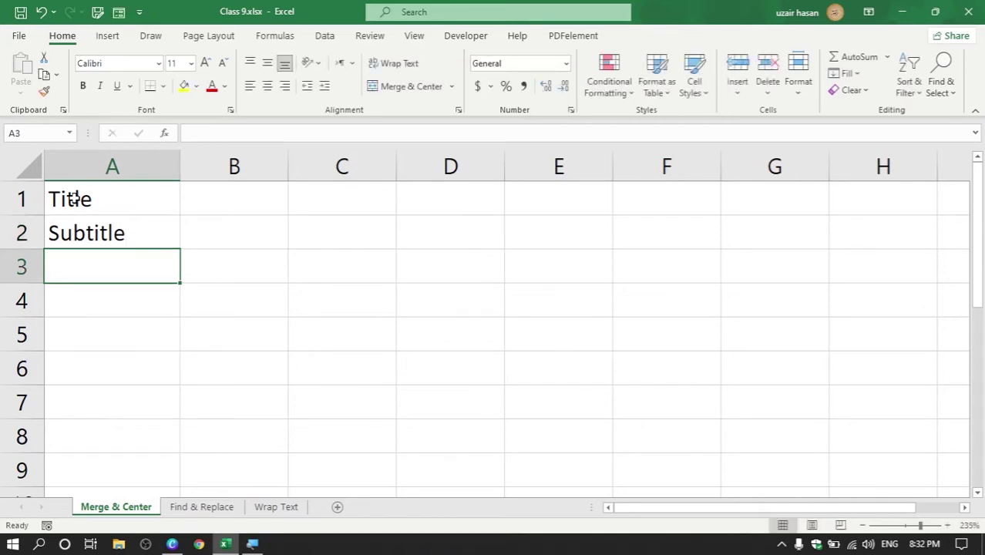
Enter the column headings "S.No." in cell A4 and "Roll No." in cell B4
key(Return)
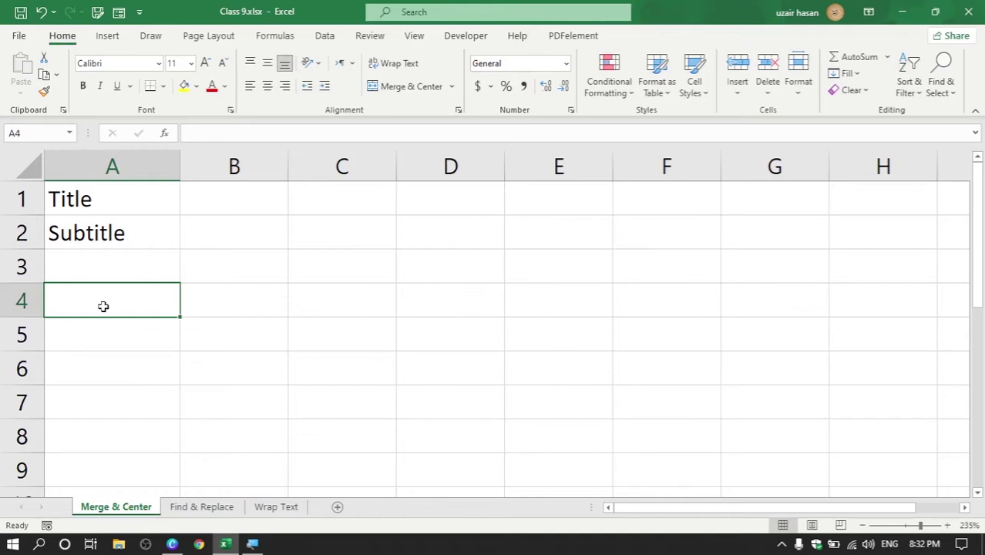
text(S.No.)
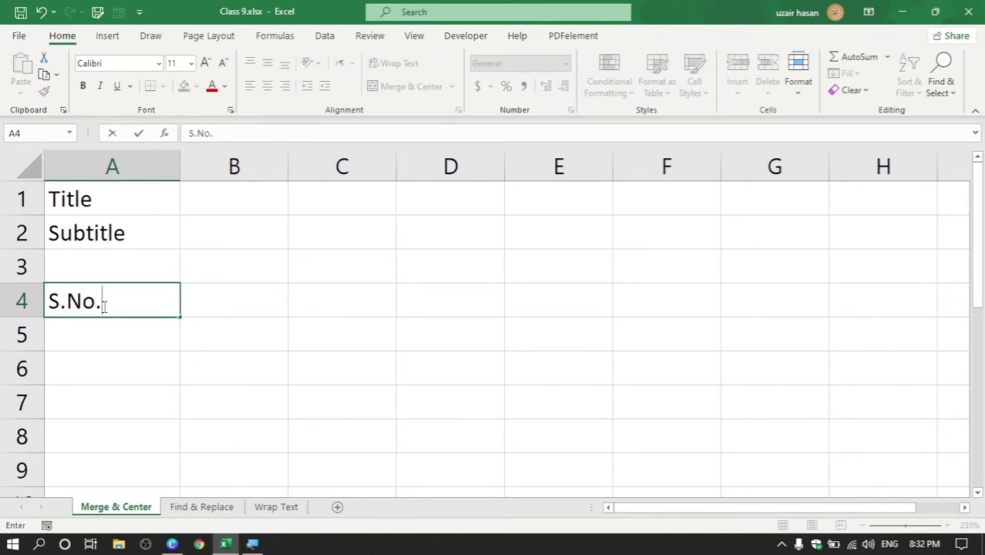
key(Tab)
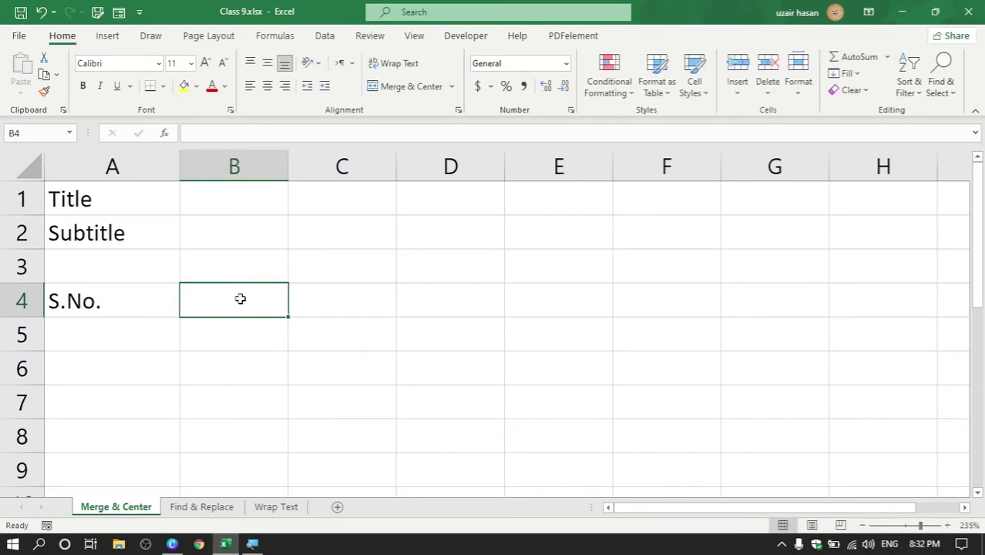
text(Roll )
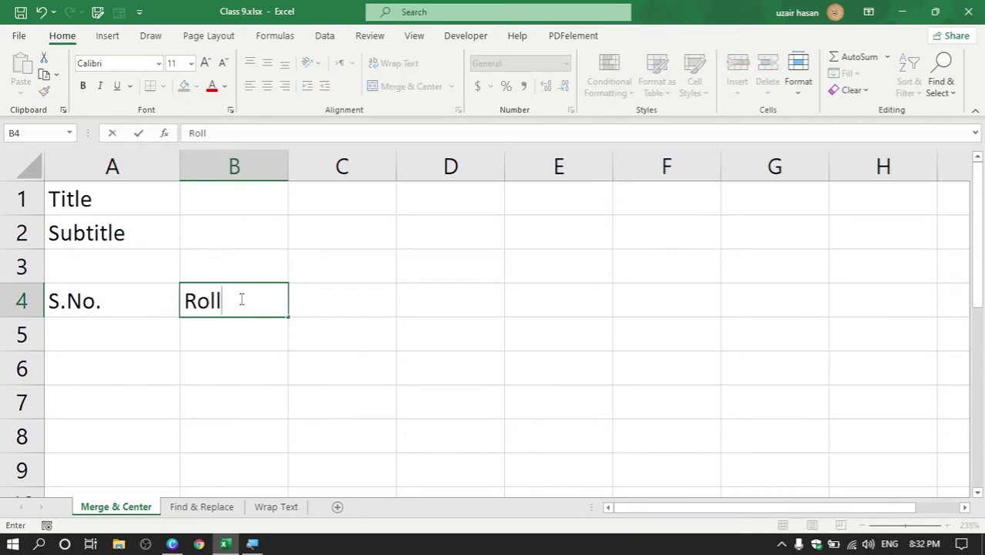
text(No.)
key(Tab)
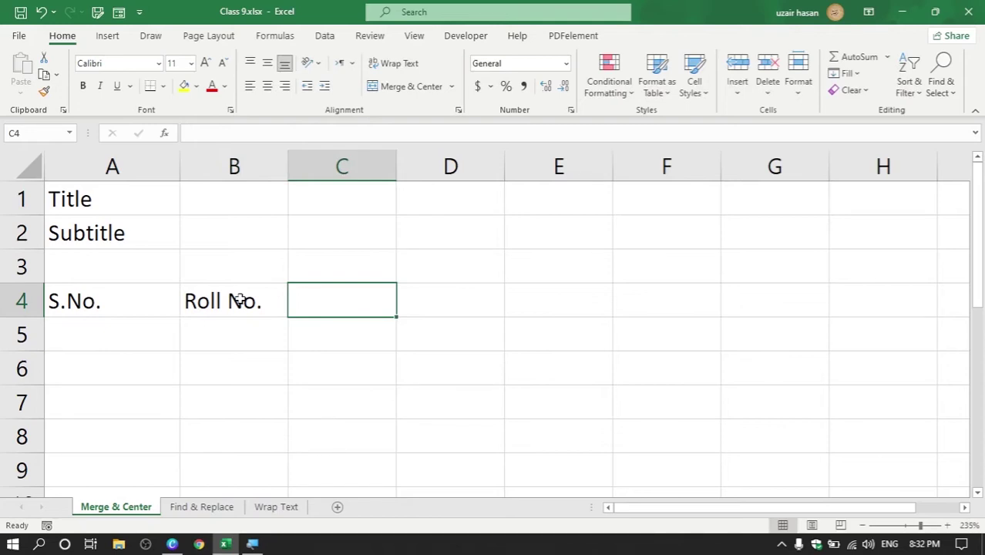
Complete the heading row with "Name" in cell C4 and "Address" in cell D4
text(Name)
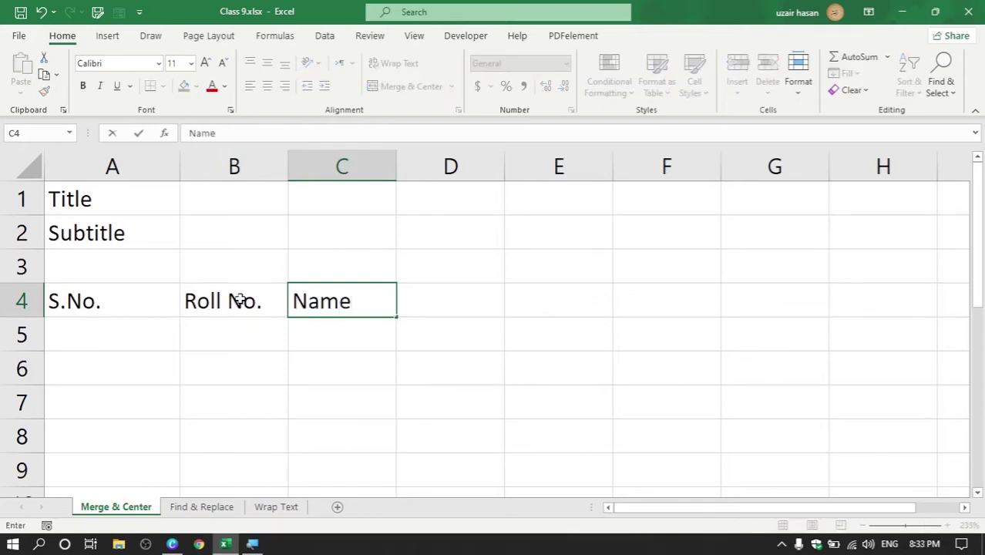
key(Tab)
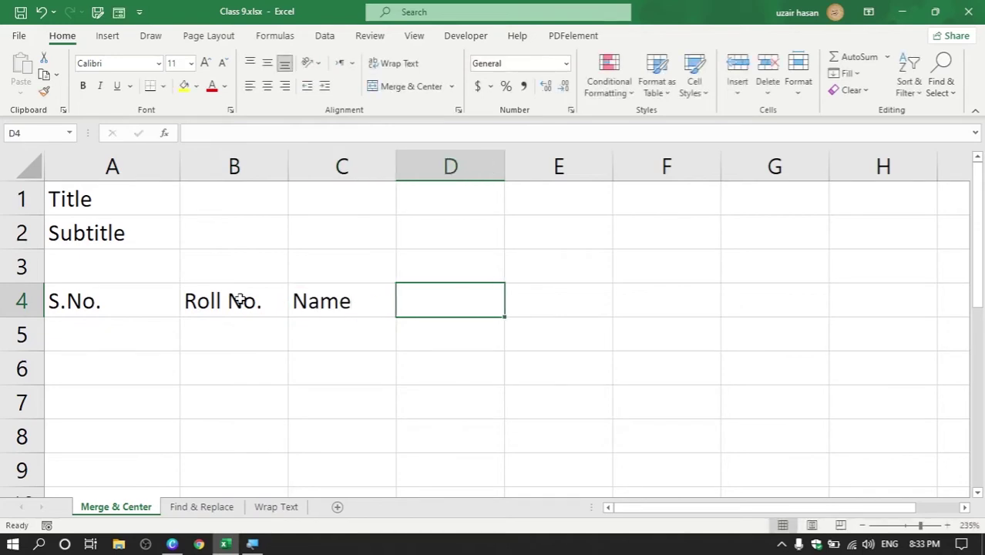
text(ad)
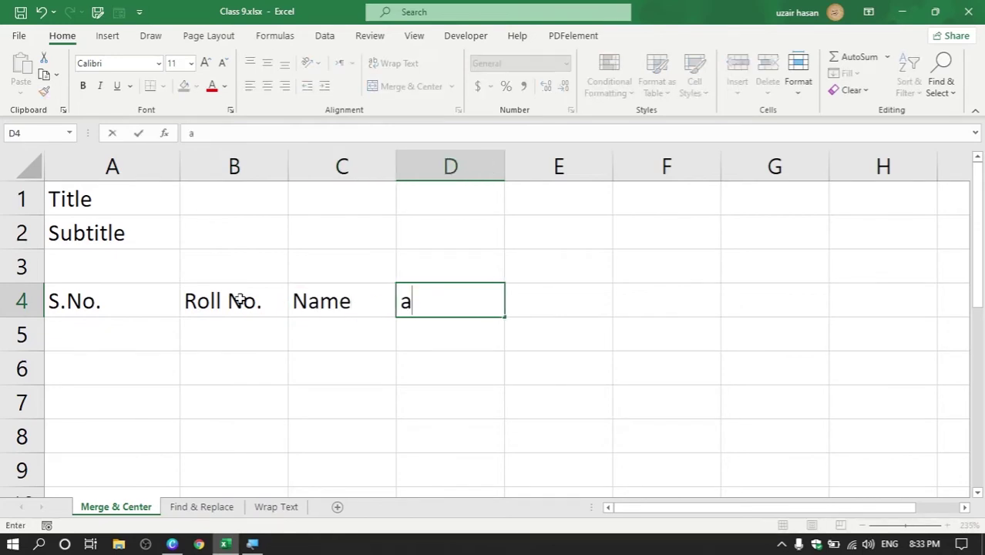
key(BackSpace)
key(BackSpace)
text(Address)
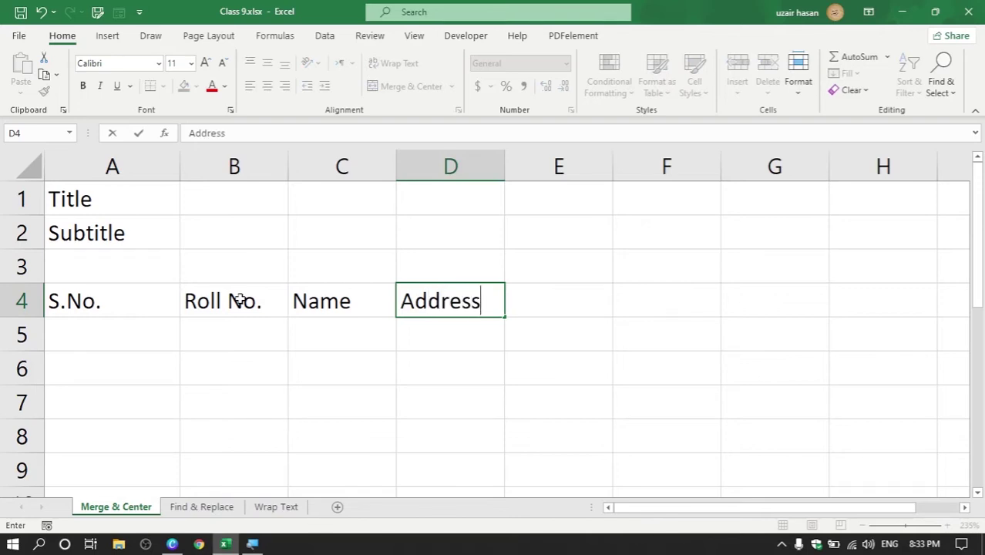
key(ctrl+Return)
key(Return)
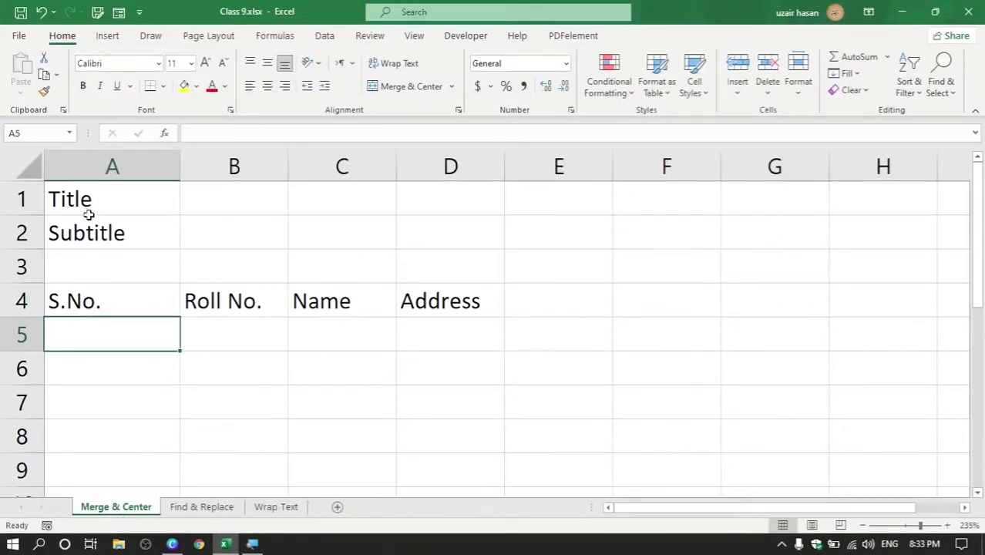
click(88, 200)
click(82, 231)
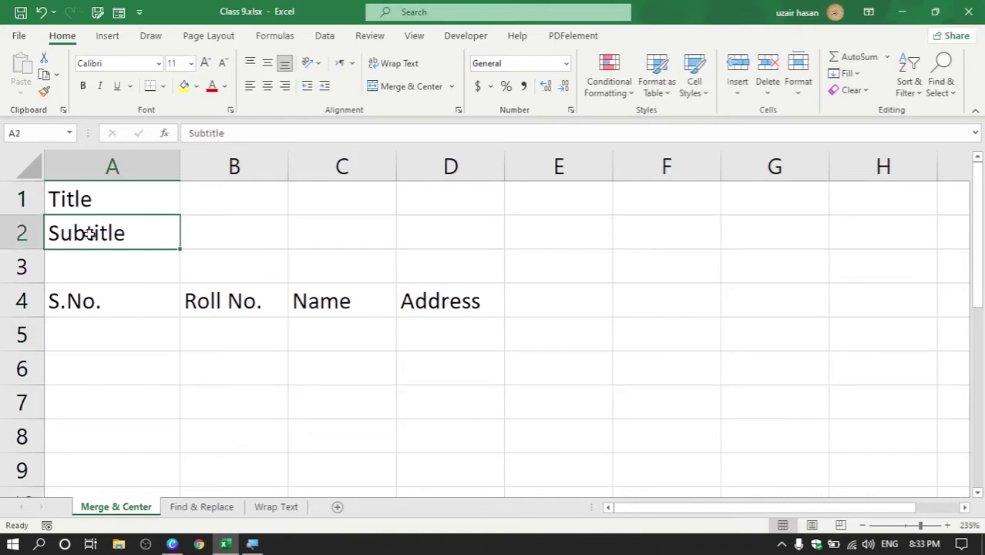
drag(82, 302, 400, 306)
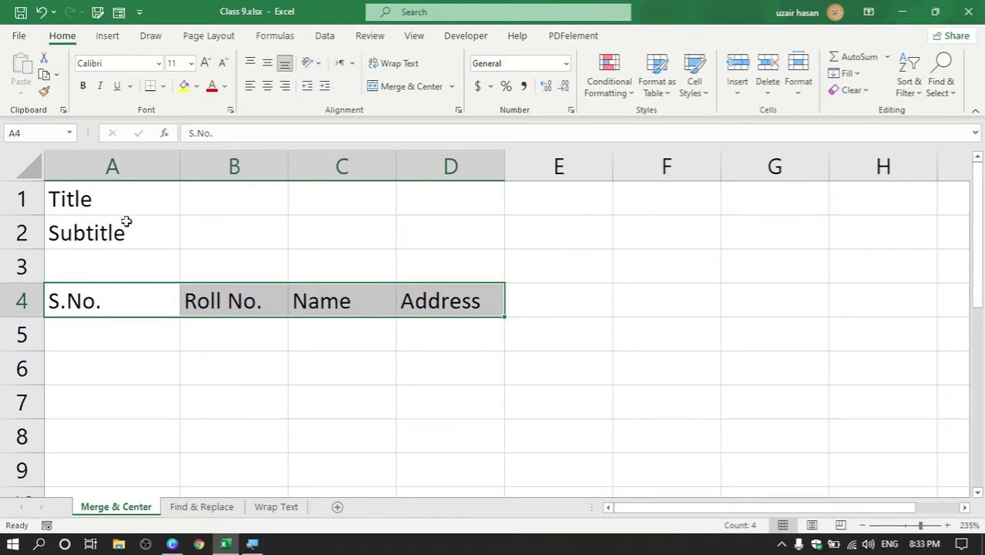
Merge and center the title across cells A1:D1
click(68, 199)
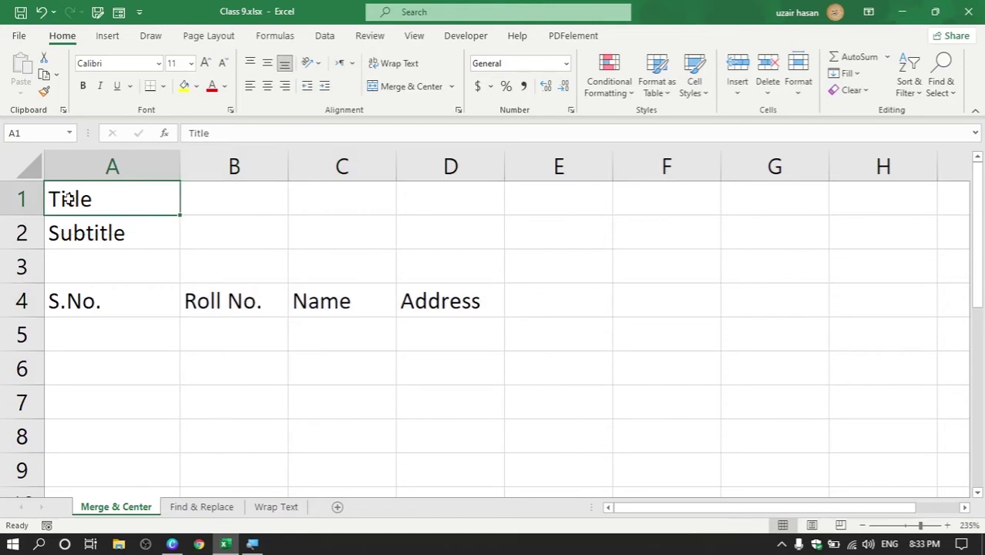
drag(68, 200, 451, 203)
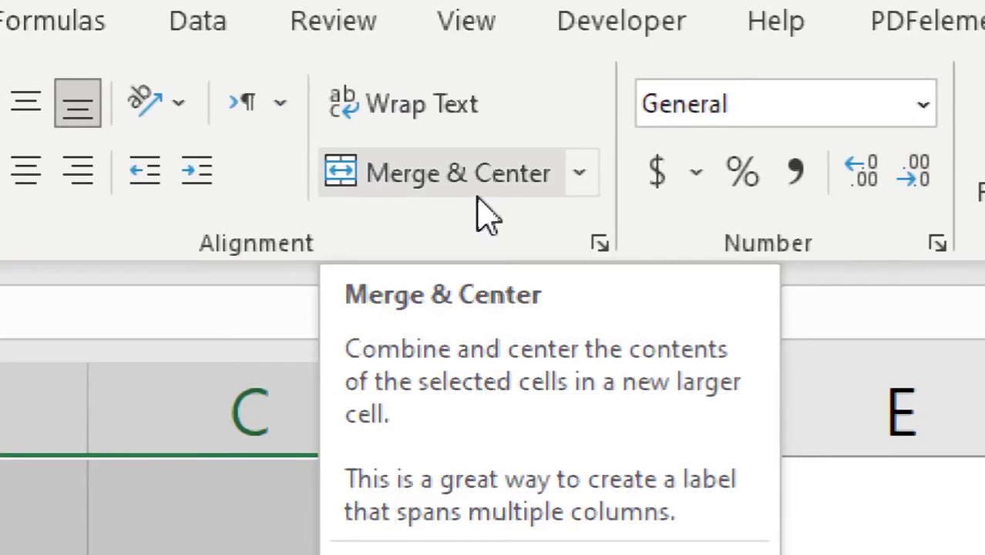
click(581, 185)
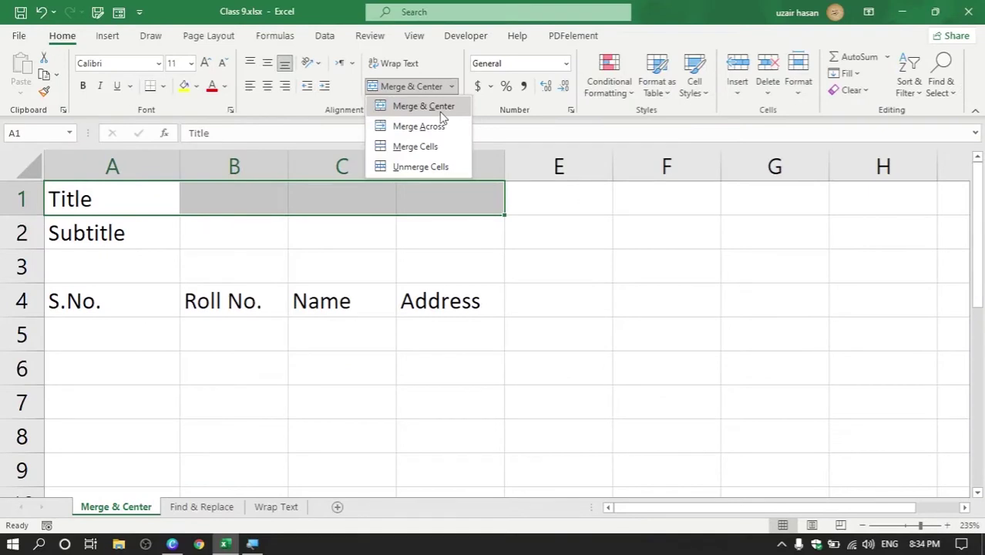
click(546, 250)
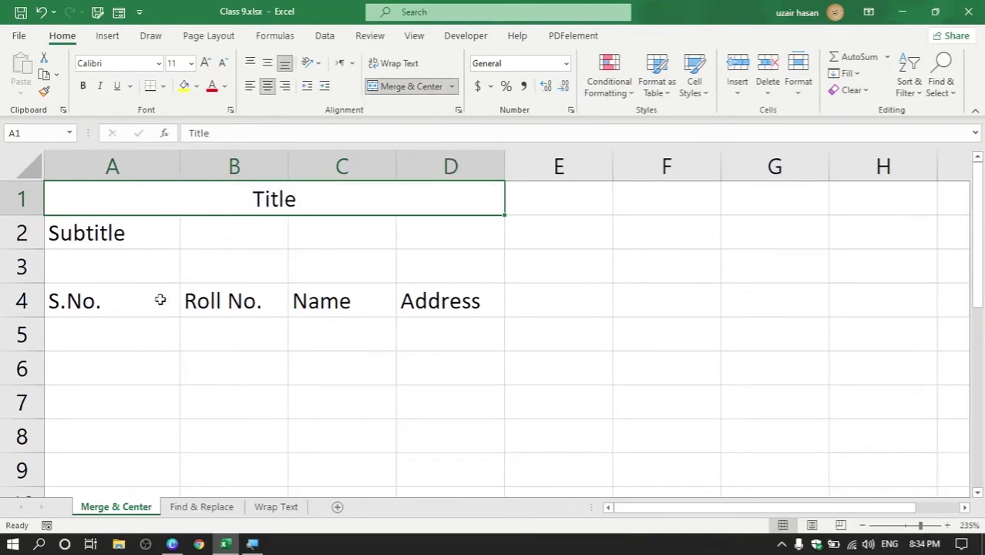
Merge and center the subtitle across cells A2:D2
drag(158, 299, 436, 301)
click(321, 197)
click(112, 235)
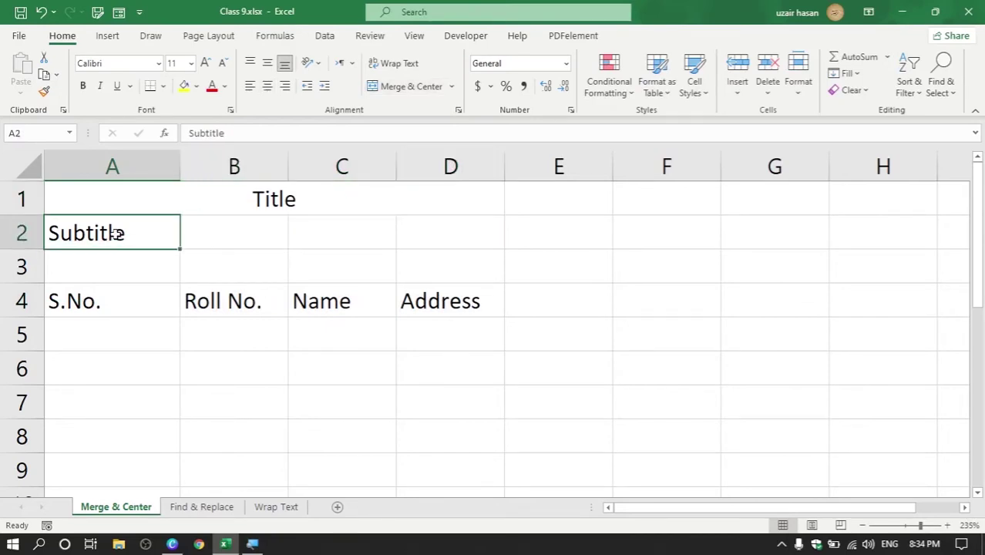
mouse_move(145, 234)
mouse_down()
mouse_move(402, 232)
mouse_move(442, 252)
mouse_up()
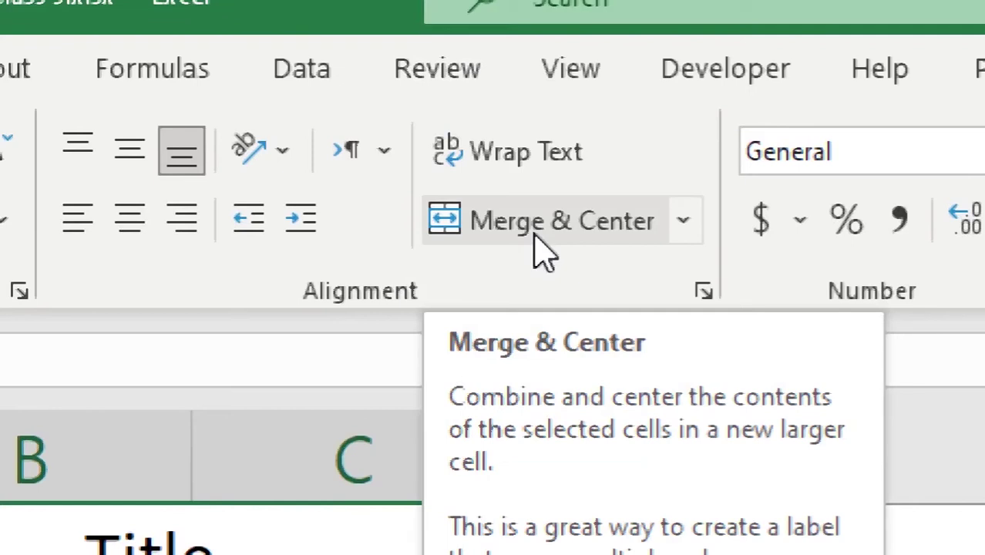
click(688, 231)
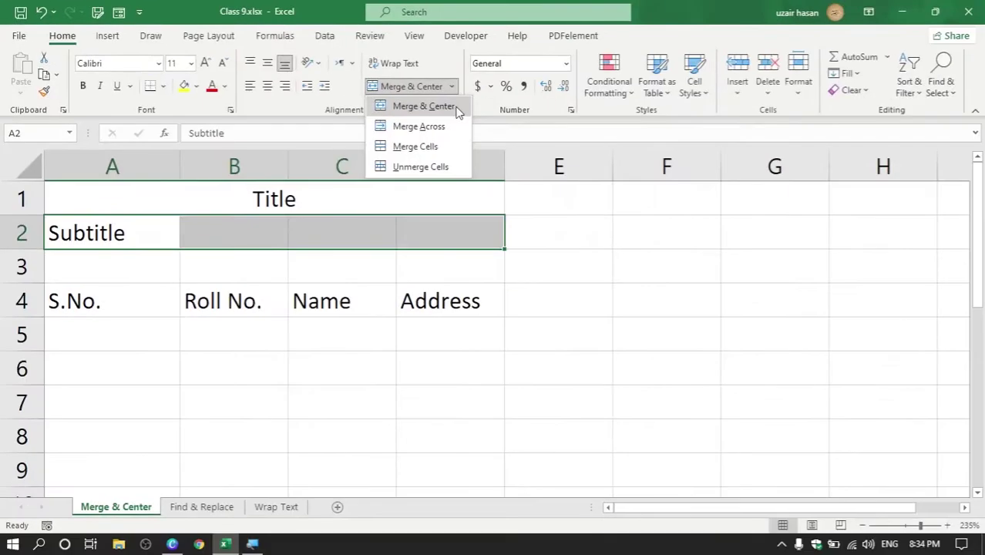
click(457, 112)
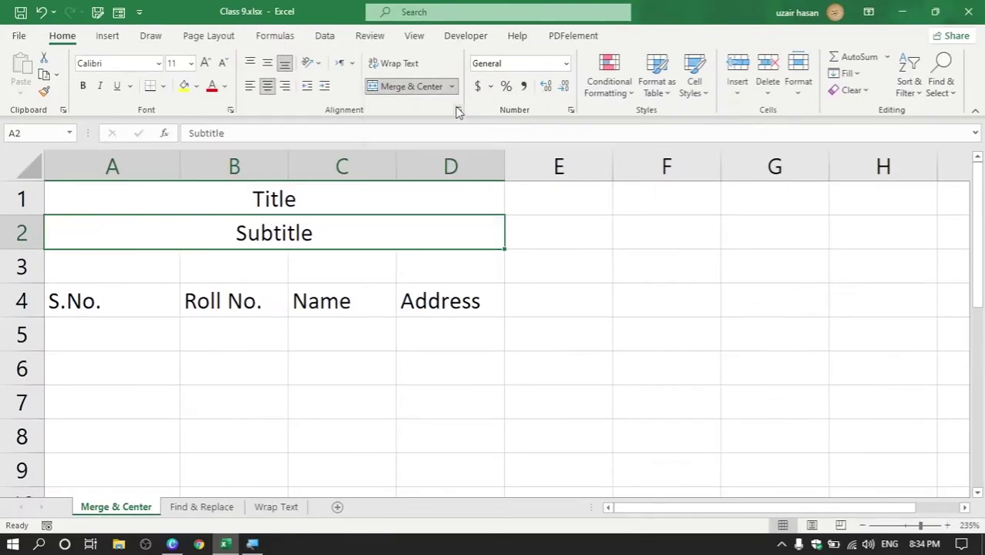
click(307, 265)
drag(103, 313, 411, 308)
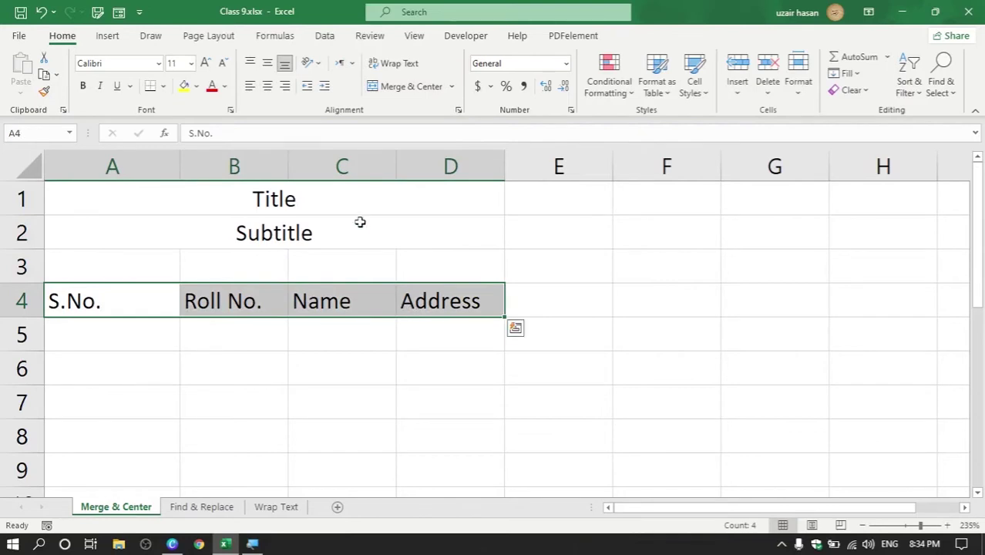
click(347, 199)
click(341, 225)
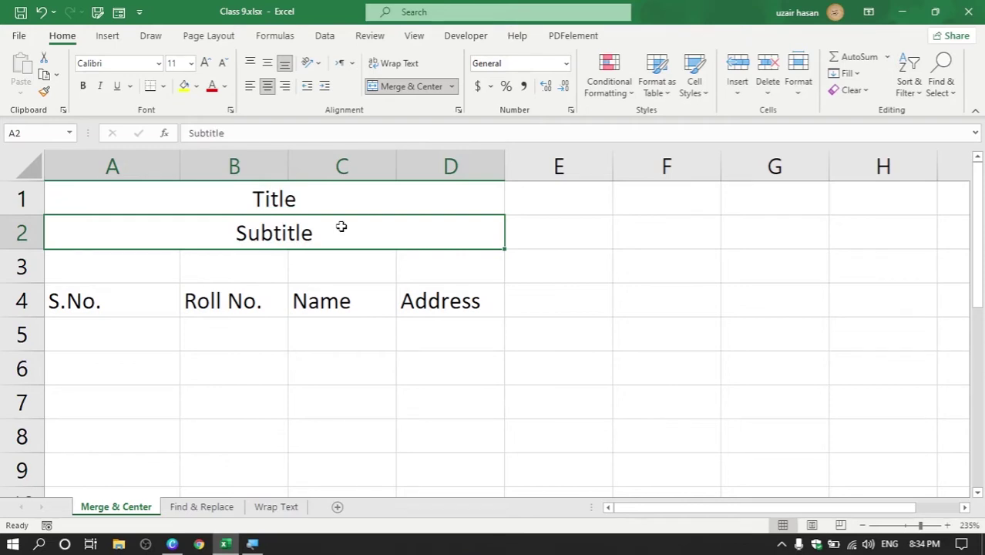
Undo the merging and centering of both the subtitle and the title rows
key(ctrl+z)
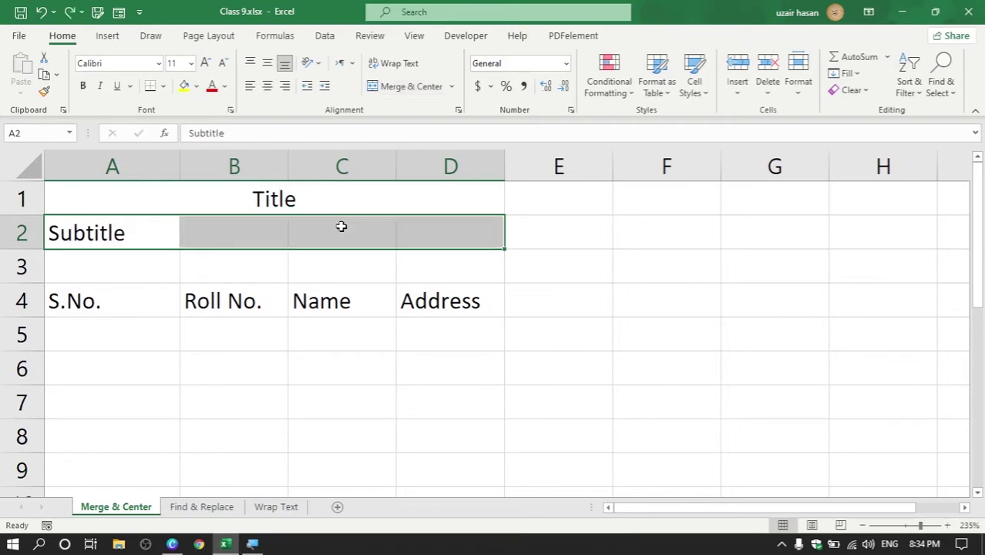
key(ctrl+z)
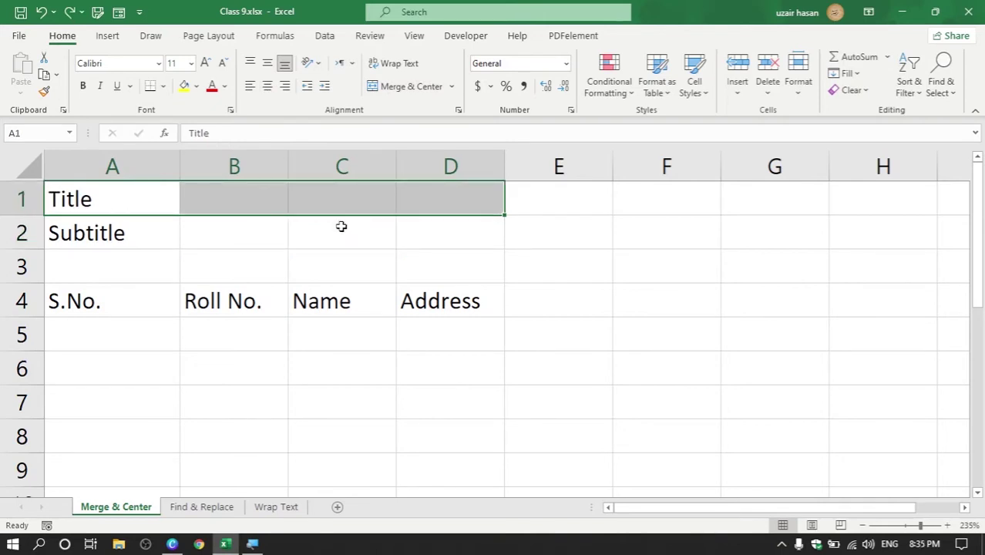
click(201, 254)
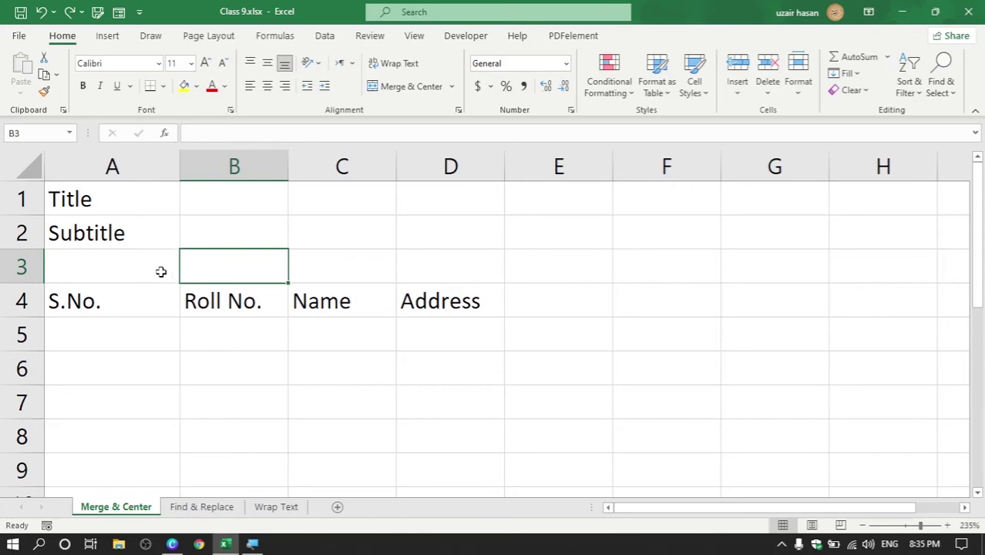
Center the title across cells A1:D1 without merging, using the Center Across Selection horizontal alignment
click(87, 200)
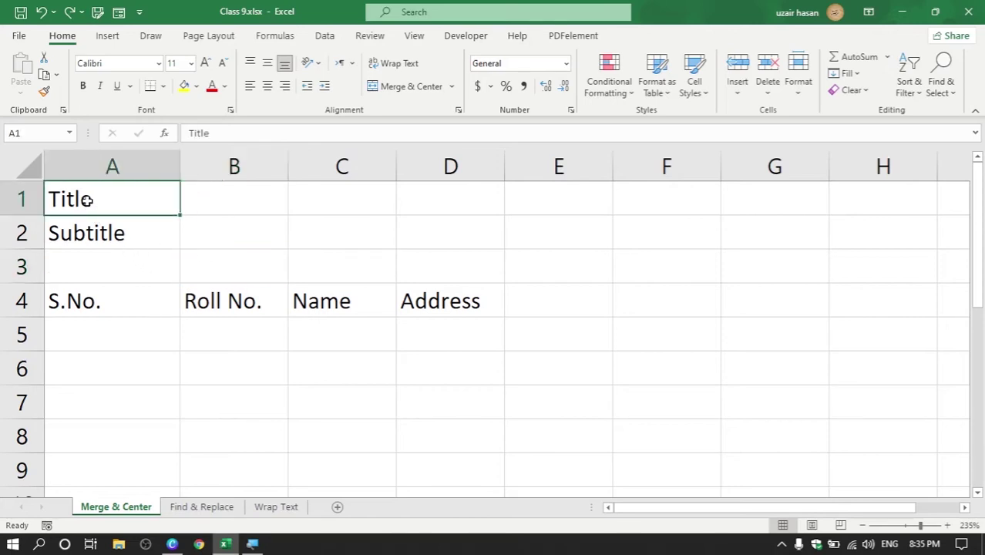
drag(130, 196, 463, 200)
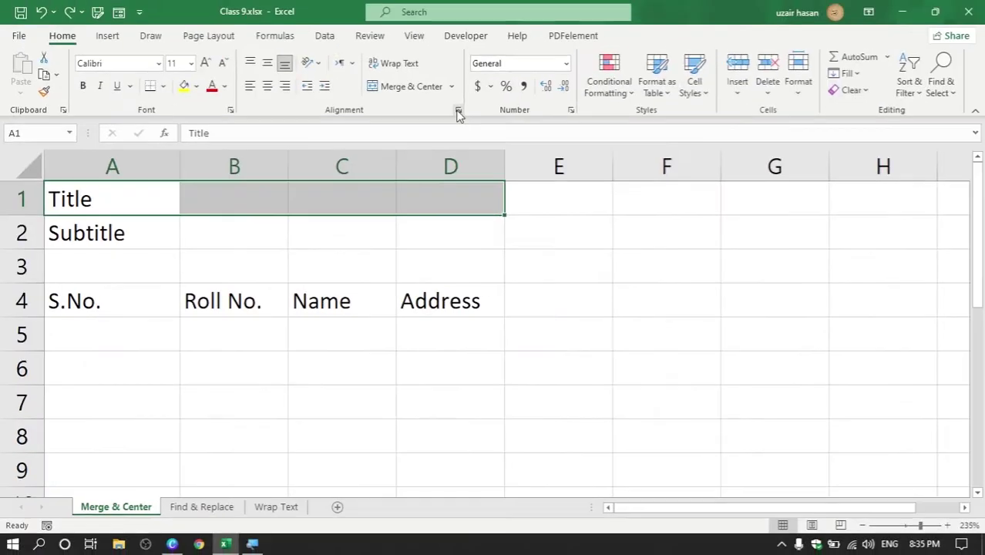
click(458, 111)
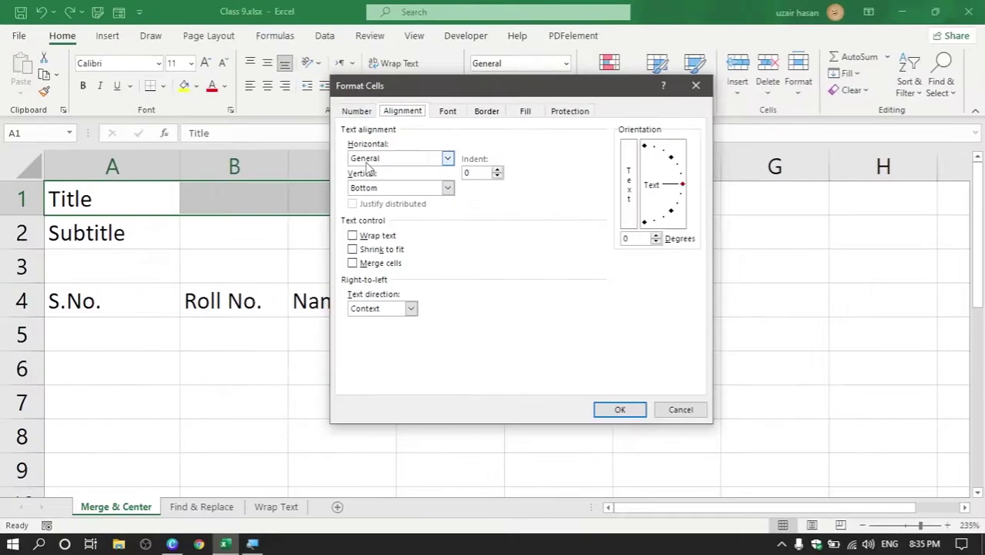
click(446, 158)
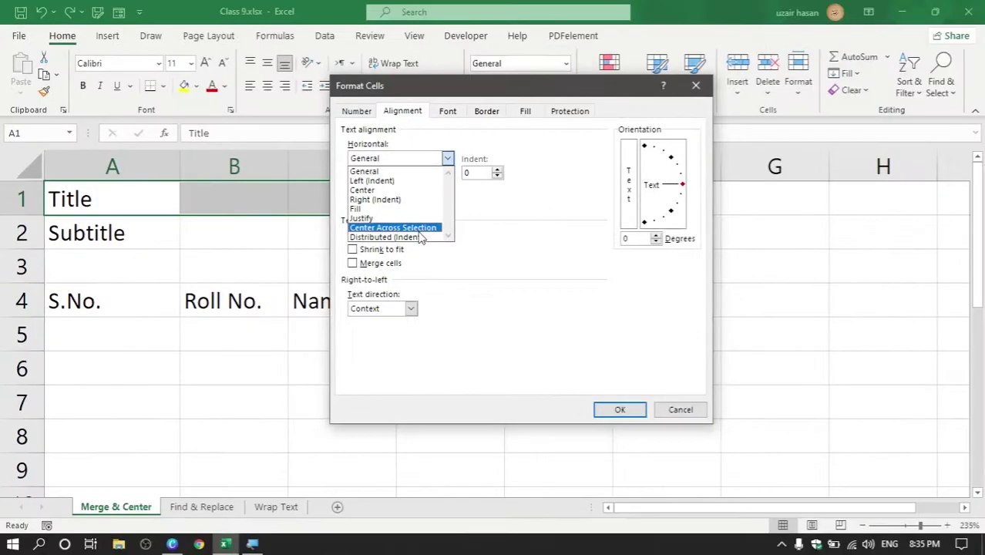
click(421, 229)
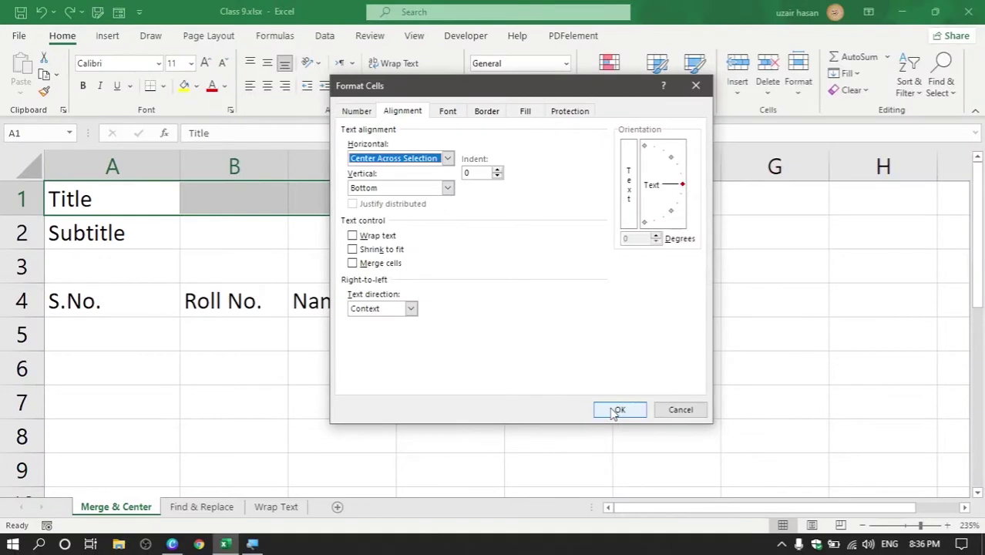
click(616, 411)
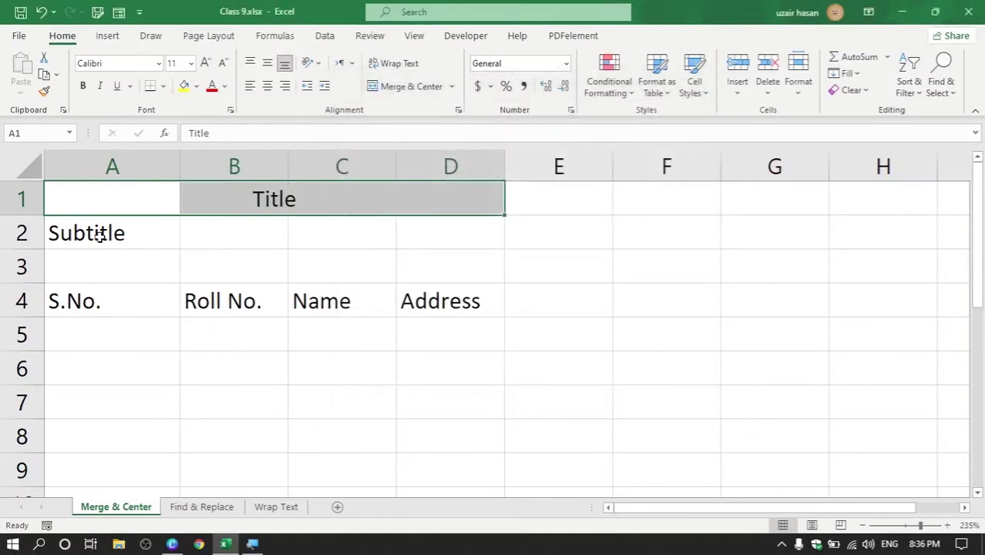
Apply Center Across Selection to the subtitle over cells A2:D2, and select the column headings in A4:D4
drag(100, 236, 458, 234)
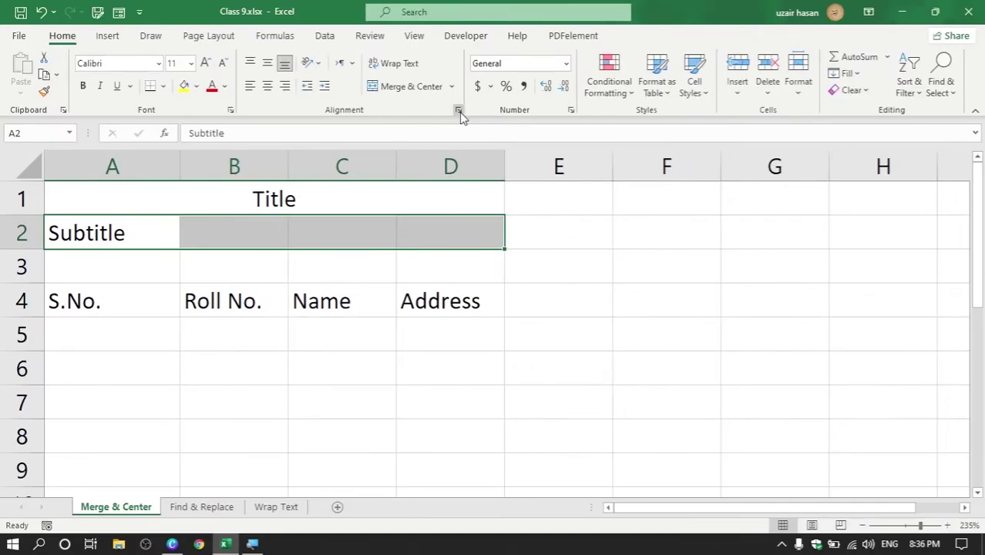
click(459, 113)
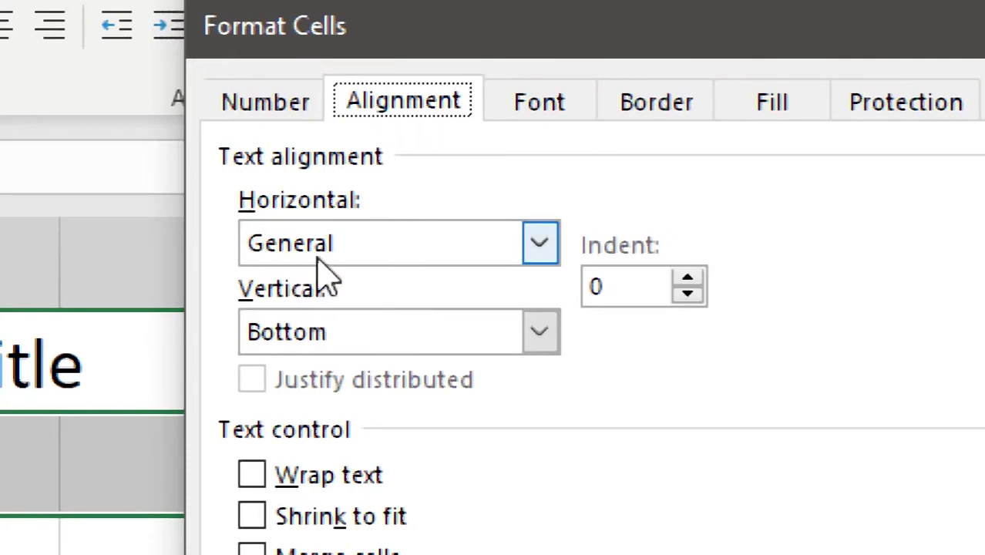
click(537, 258)
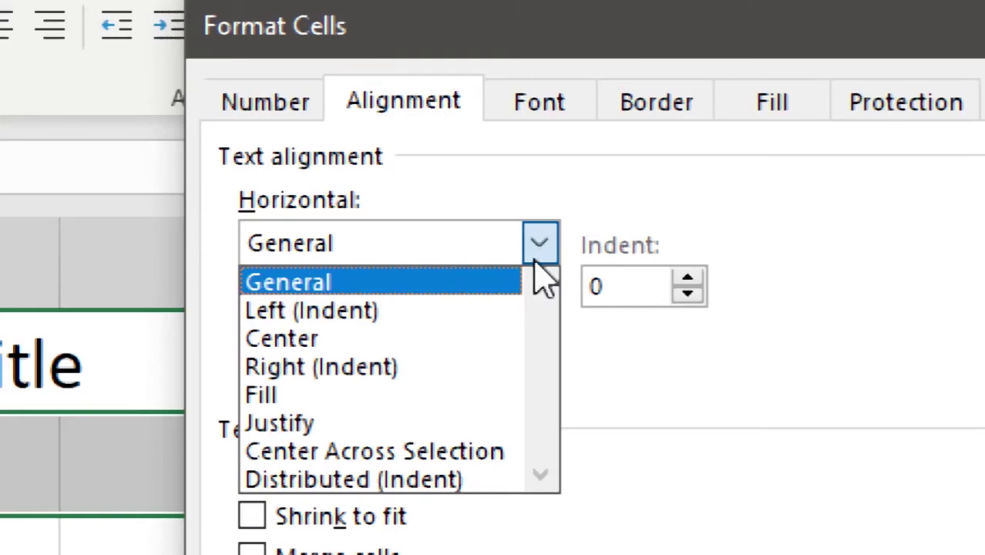
click(447, 461)
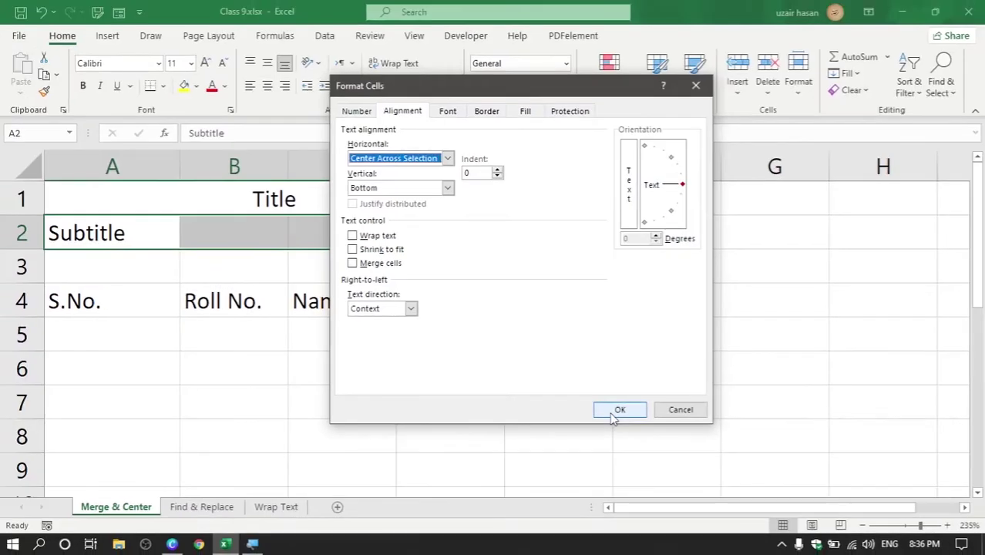
click(620, 420)
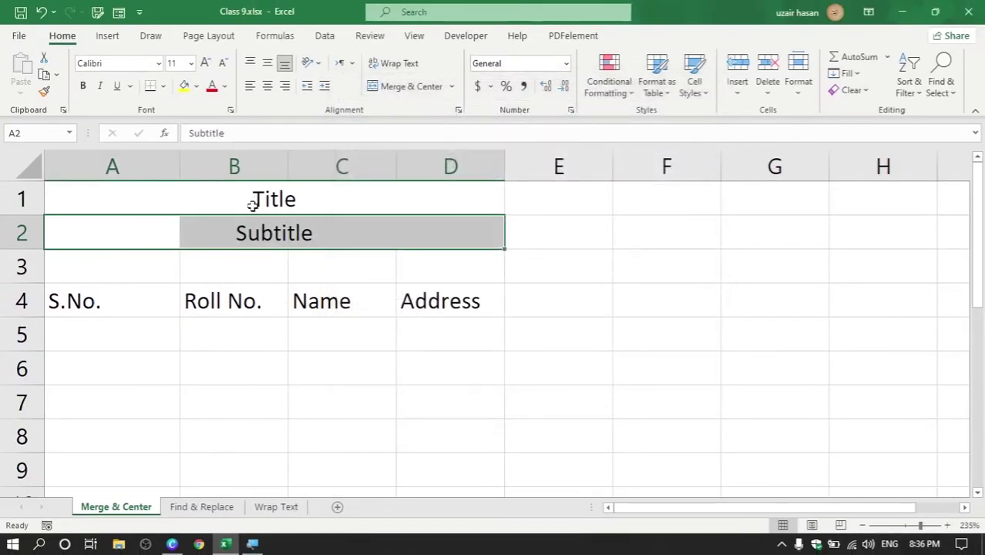
drag(114, 297, 407, 301)
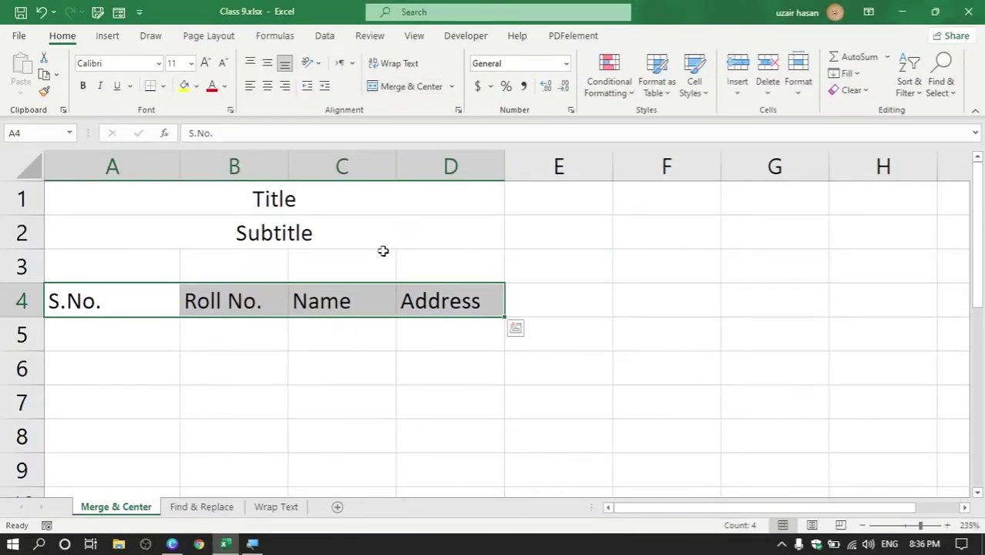
On the Find & Replace sheet, enter a person's first name in cell A1
click(185, 513)
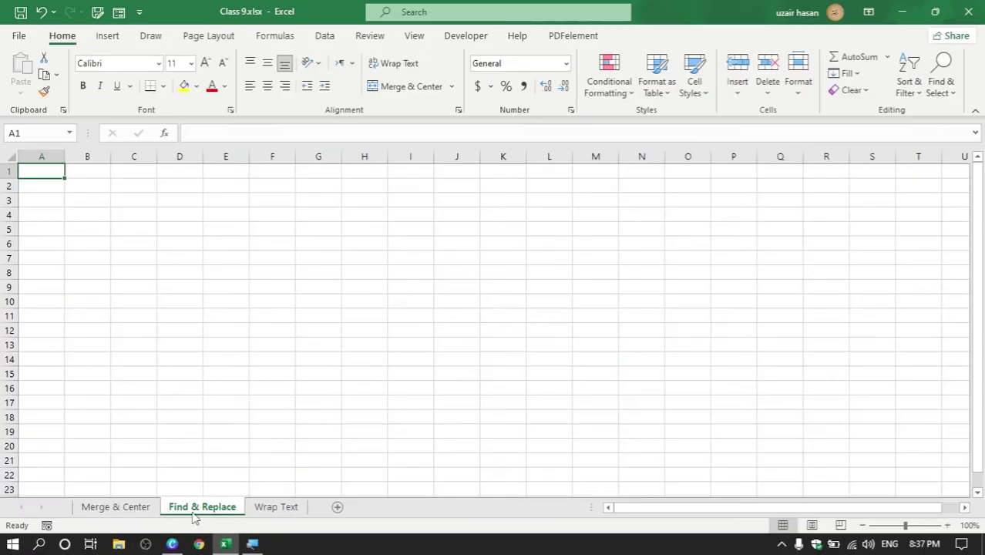
scroll(154, 221, up, 7)
scroll(153, 221, up, 3)
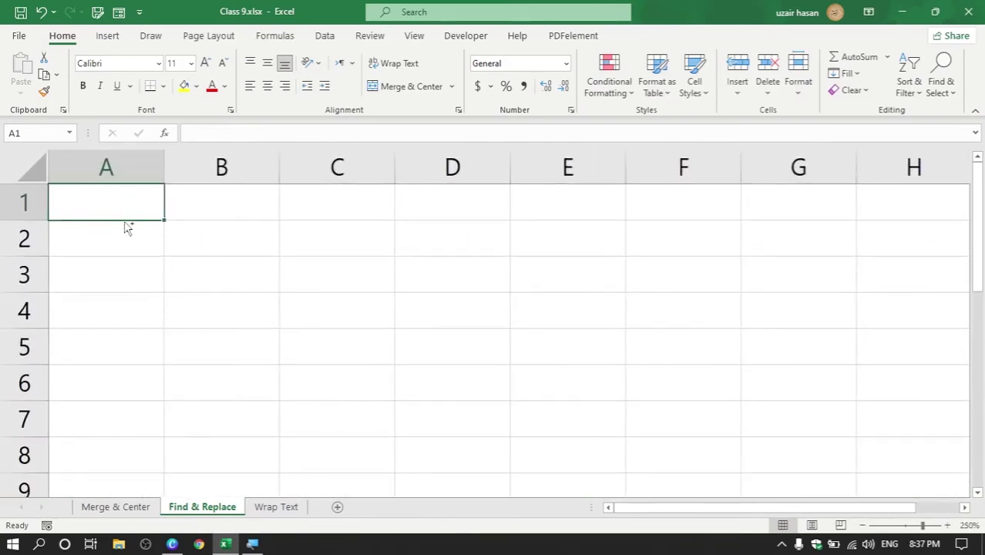
scroll(125, 224, up, 1)
scroll(127, 229, up, 2)
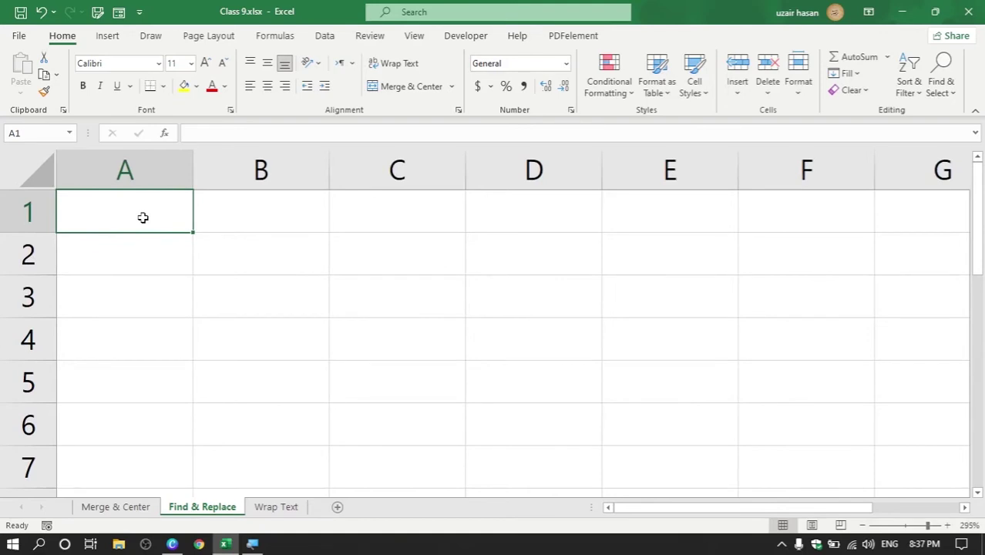
text(Umer)
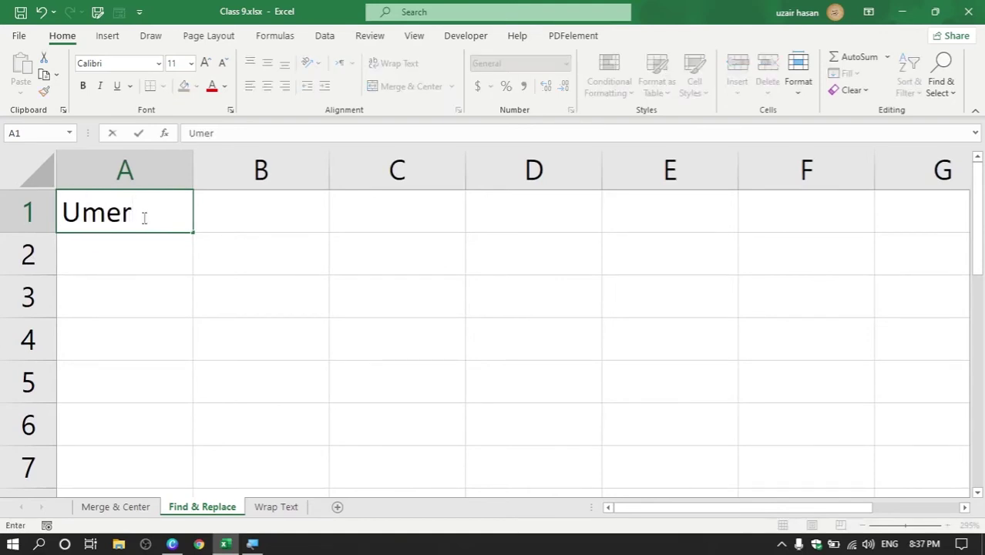
click(148, 284)
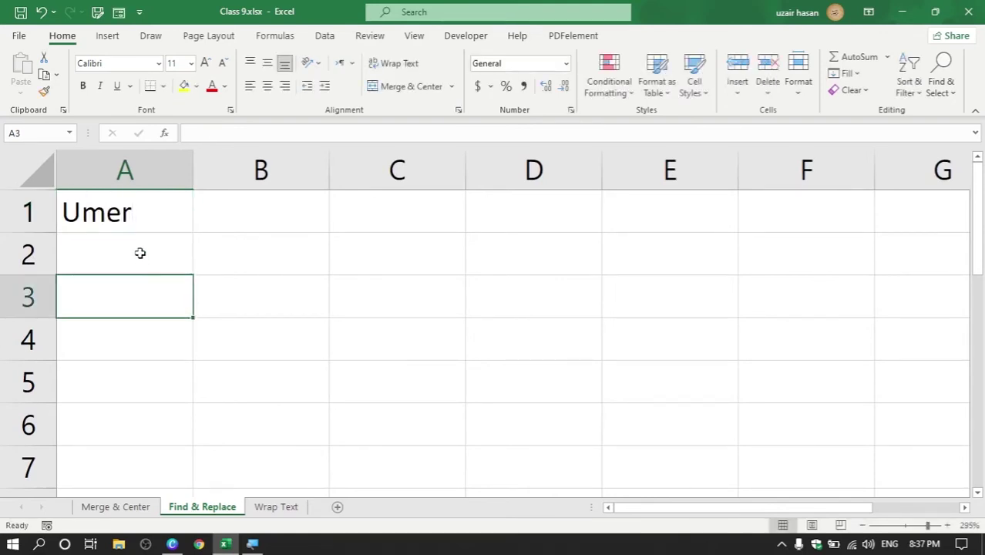
click(132, 215)
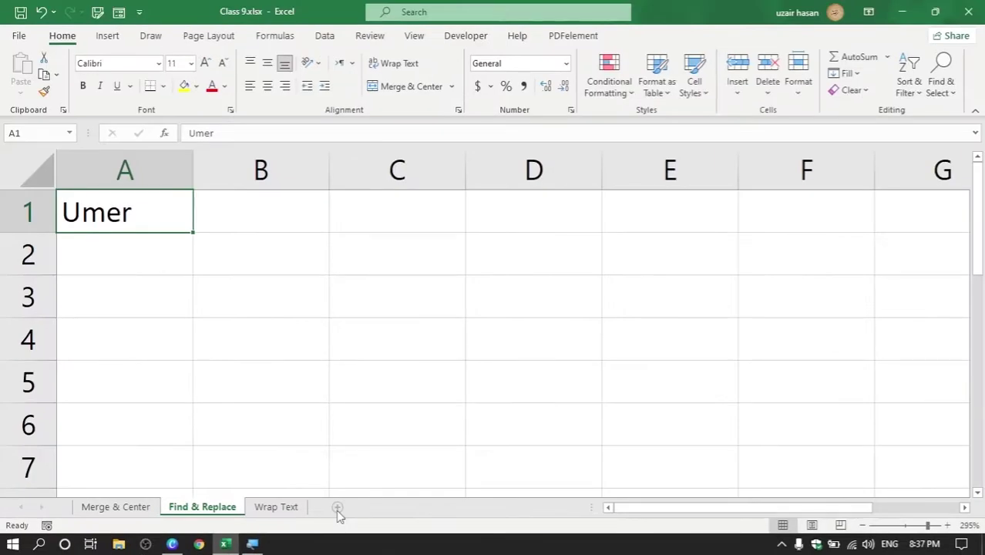
Insert a new sheet after Find & Replace and enter the same first name in its cell A1
click(336, 507)
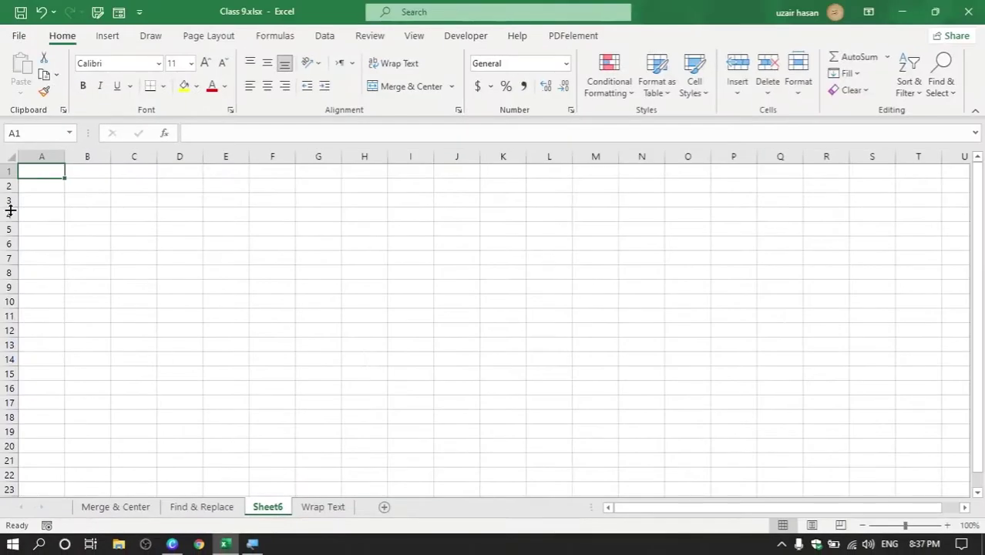
scroll(85, 225, up, 4)
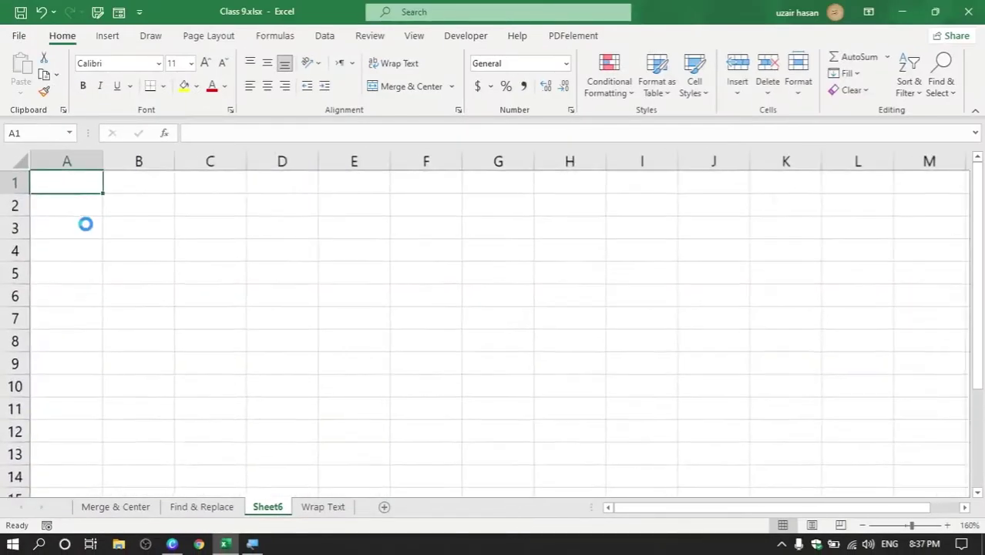
scroll(85, 224, up, 3)
text(Umer)
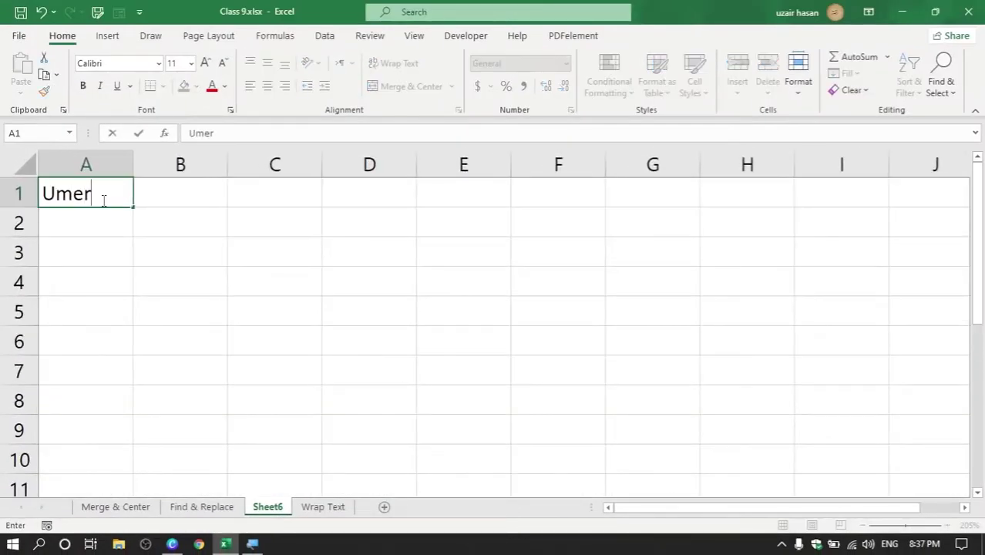
key(Return)
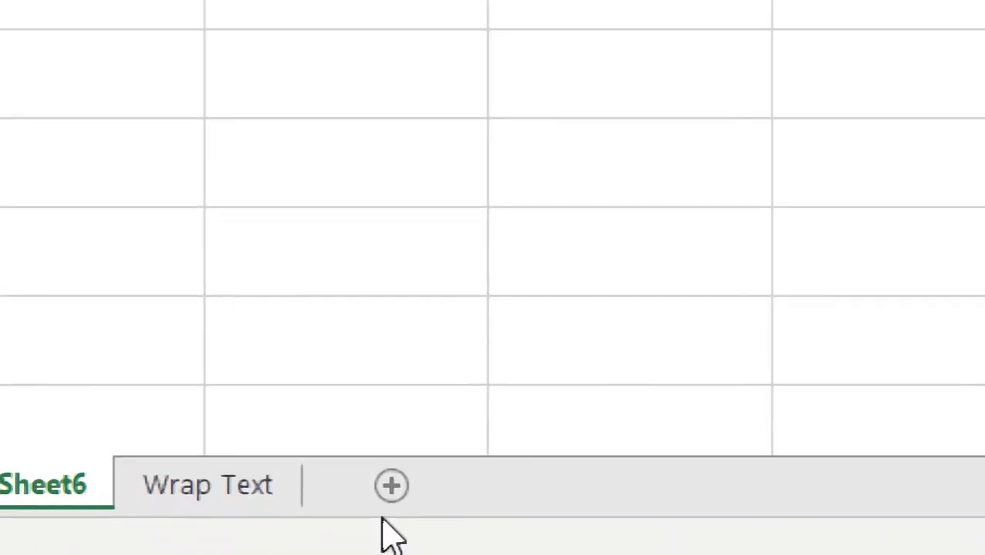
Add a second new sheet before Wrap Text and enter the same first name in its cell A1
click(396, 500)
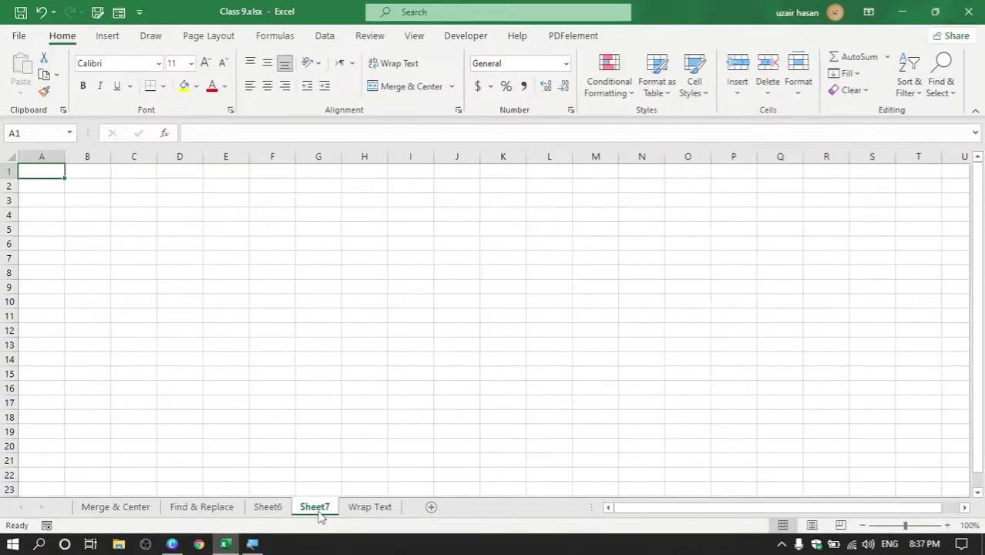
ctrl+scroll(253, 258, up, 8)
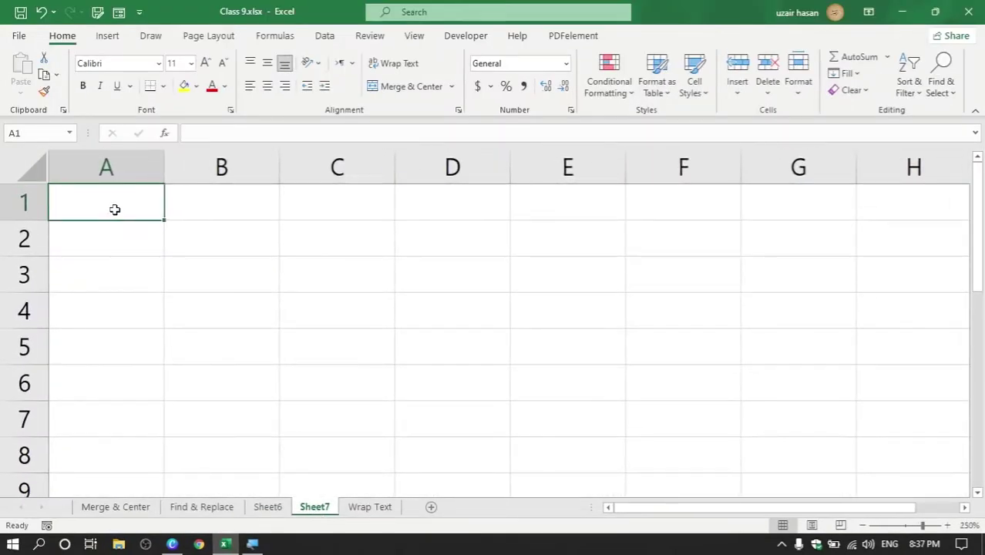
text(Umer)
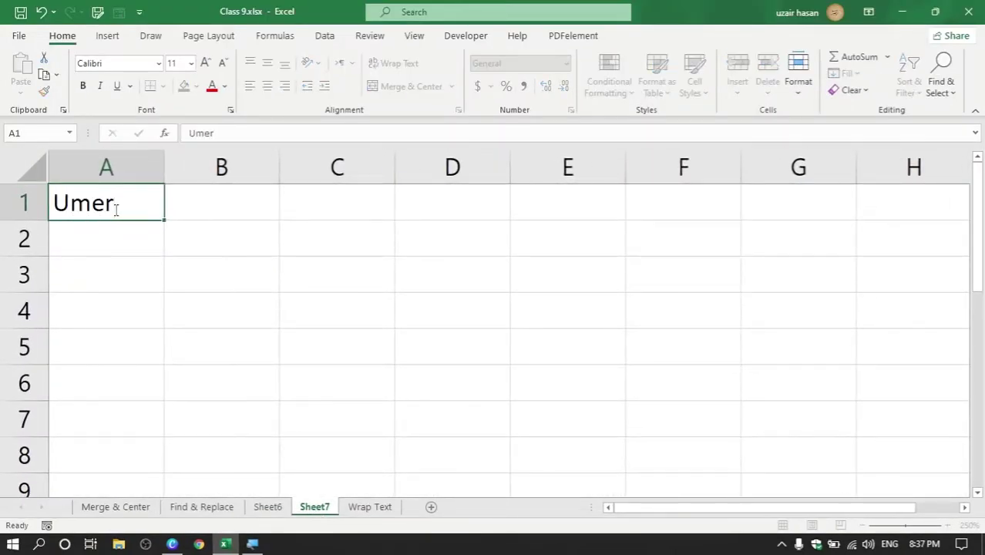
key(Return)
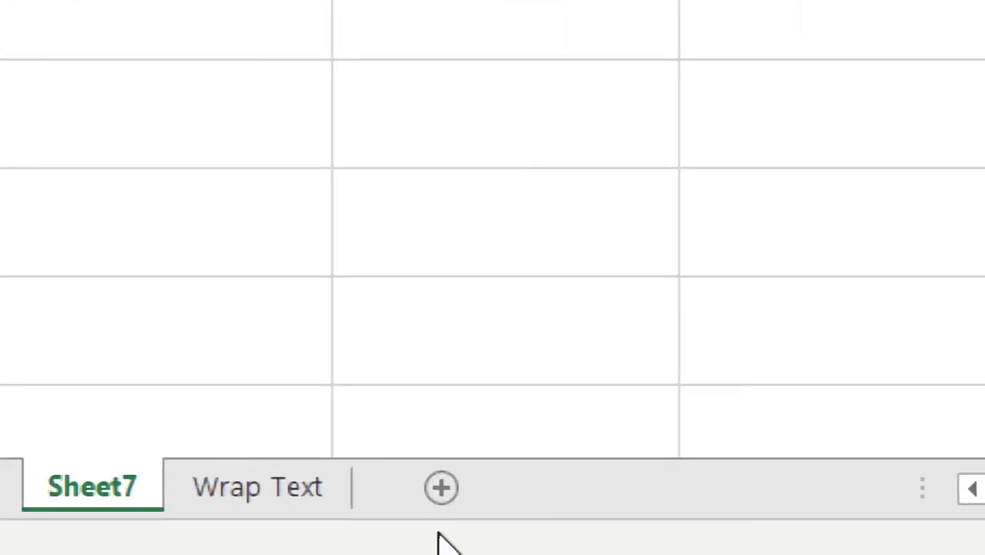
Insert a third new sheet before Wrap Text and leave it blank
click(440, 492)
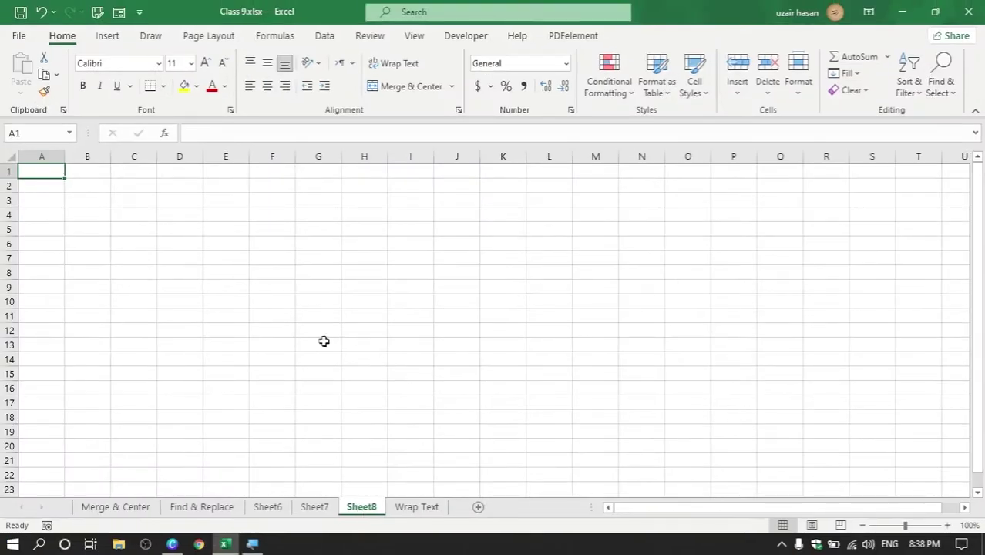
ctrl+scroll(309, 338, up, 7)
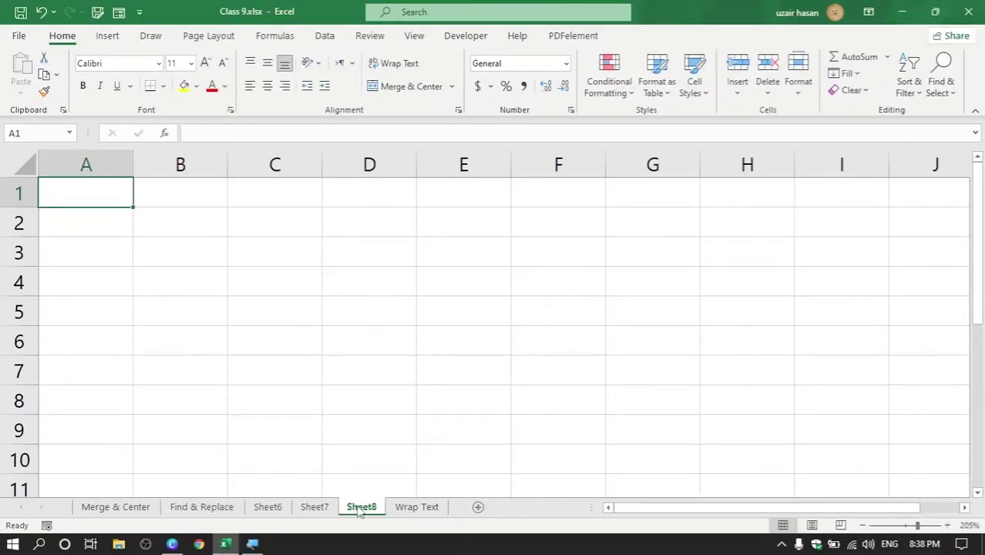
ctrl+scroll(182, 288, up, 3)
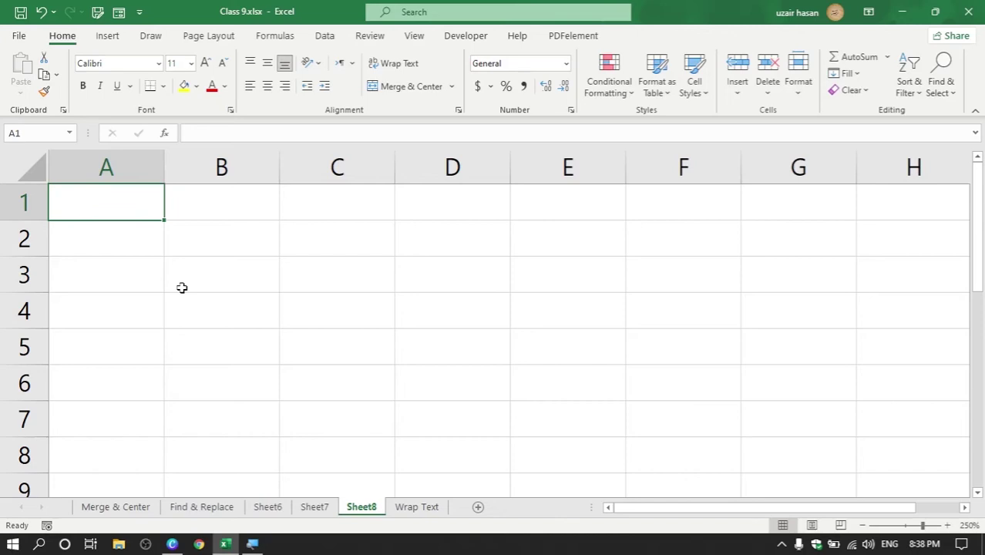
Search the blank sheet for the first name entered on the other sheets, with the extended search options collapsed
key(ctrl+f)
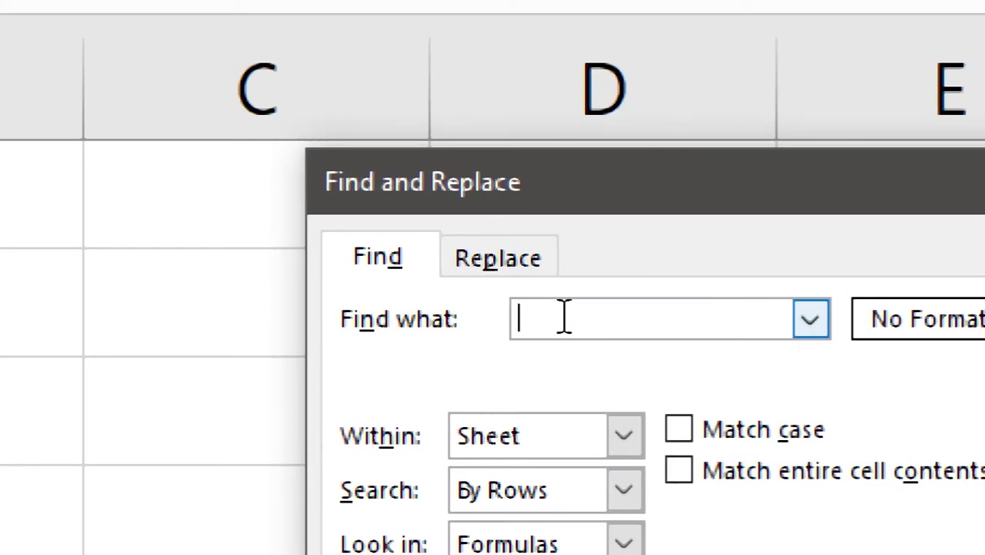
text(Umer)
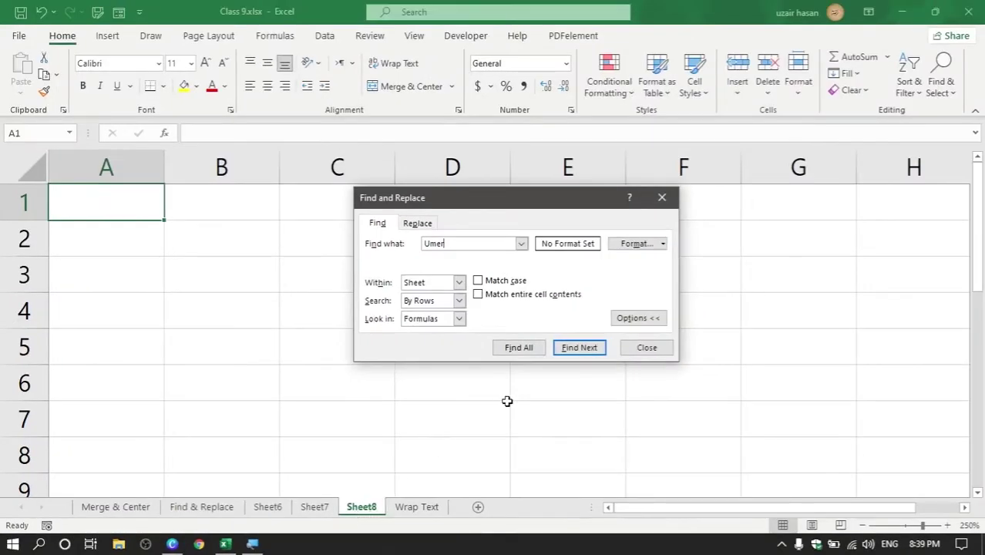
click(637, 318)
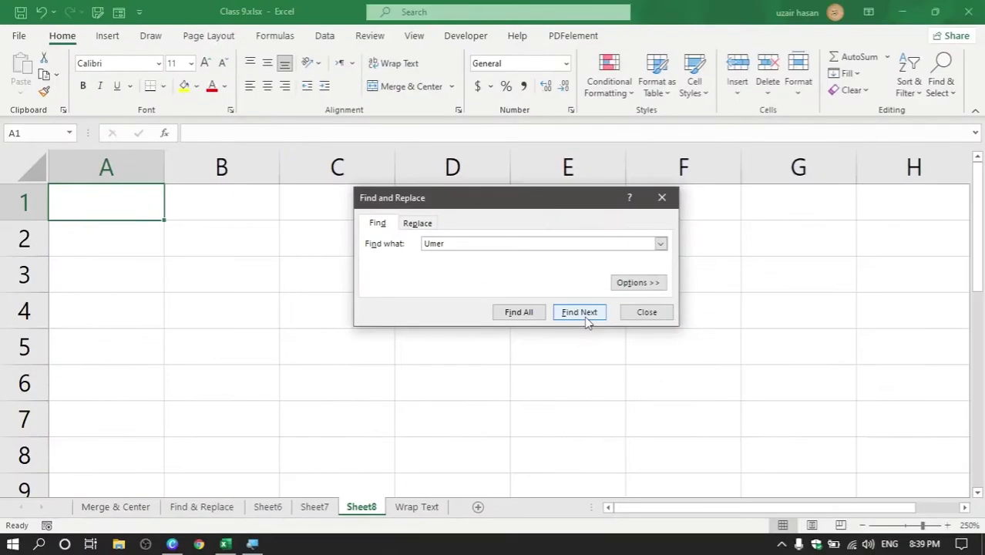
click(587, 320)
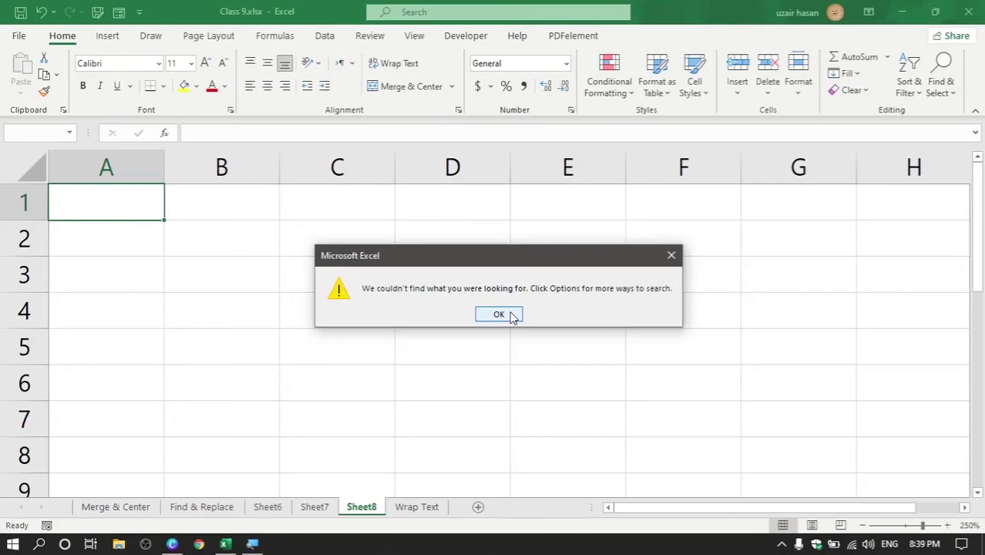
click(370, 320)
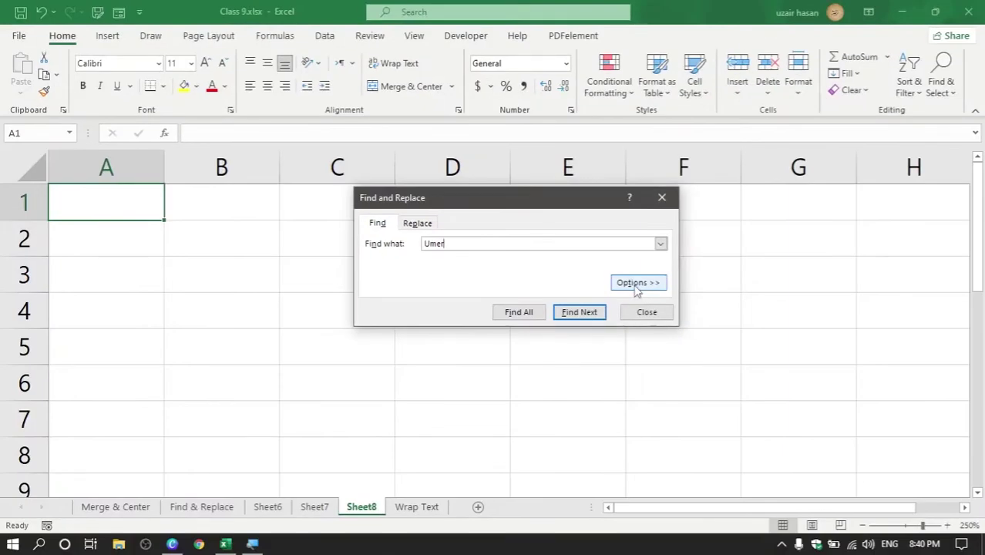
Extend the search to the whole workbook and step through the first name's matches on the successive sheets
click(691, 372)
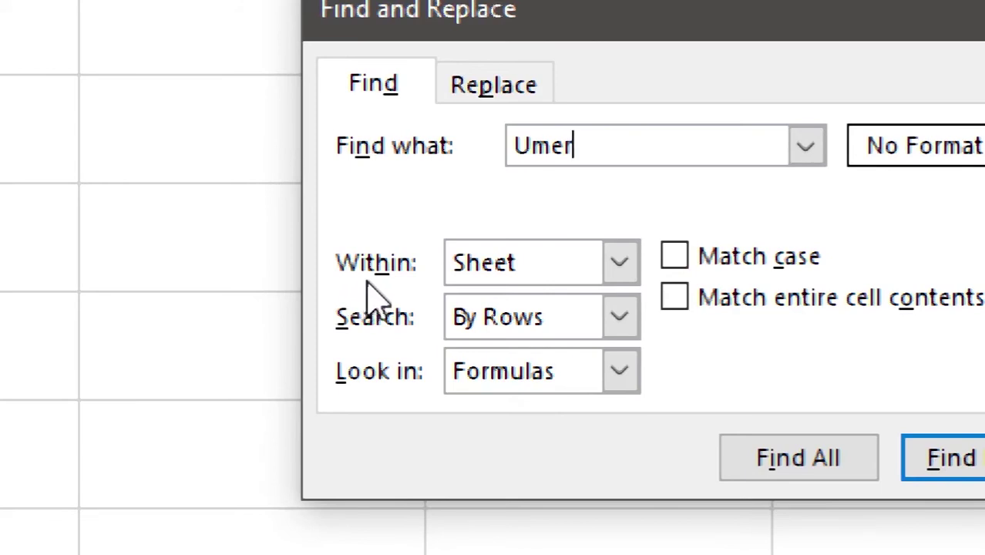
click(618, 269)
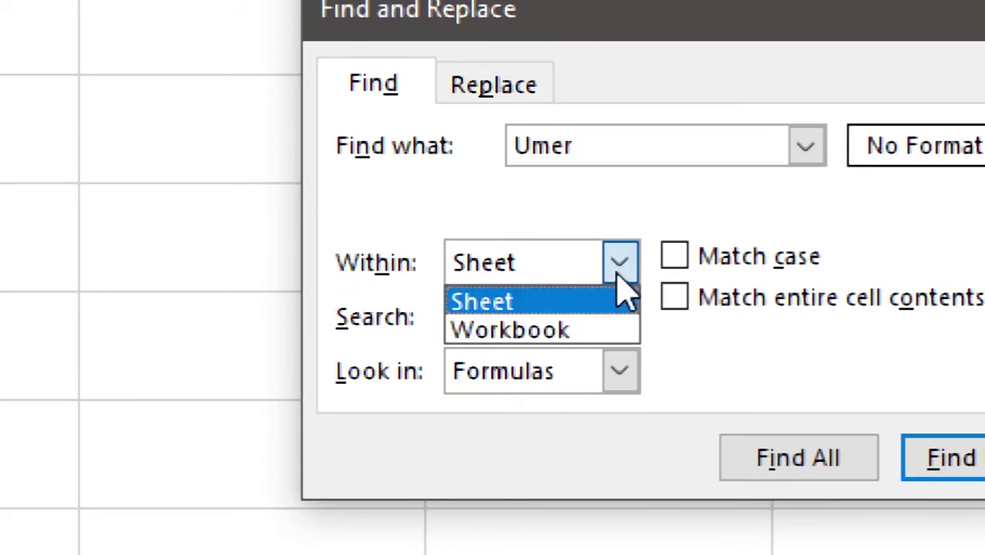
click(607, 332)
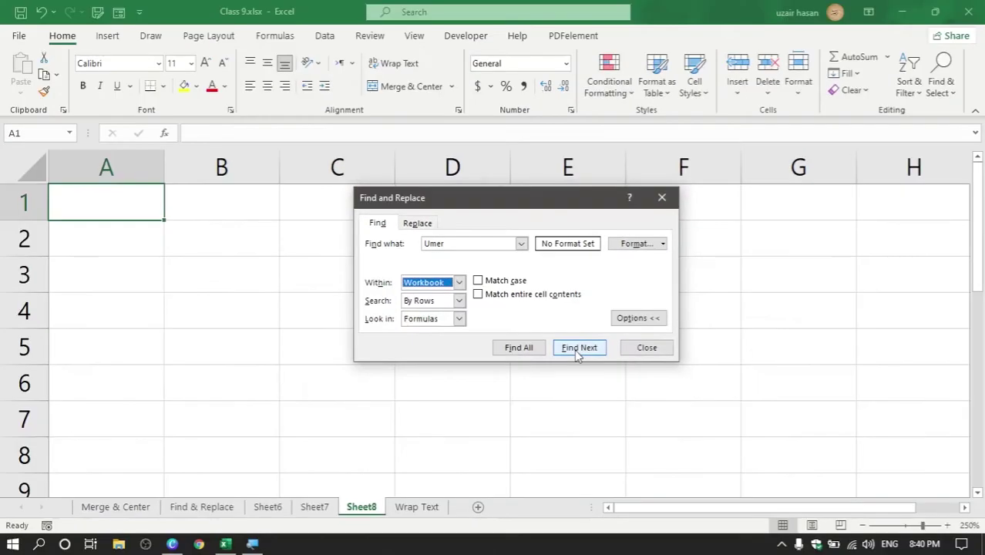
click(575, 348)
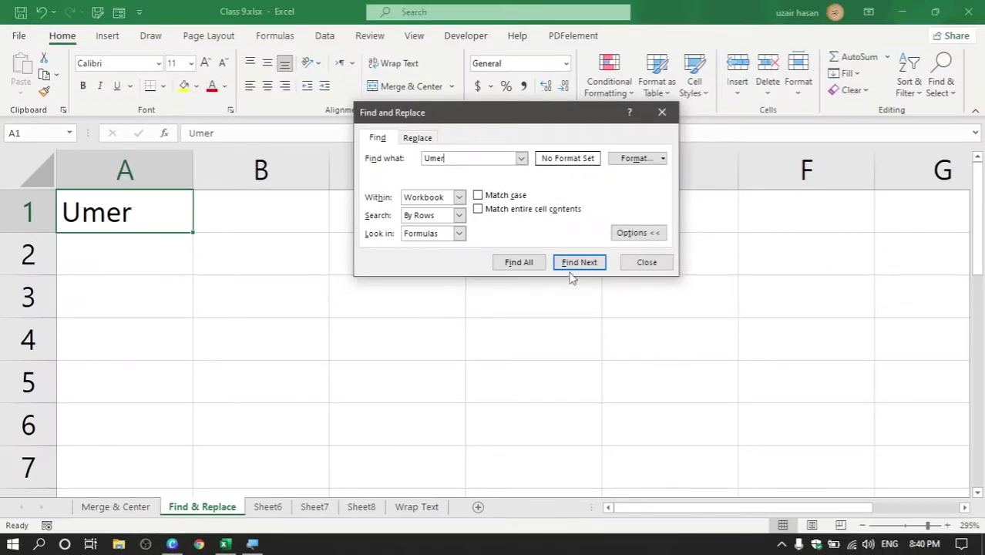
click(580, 263)
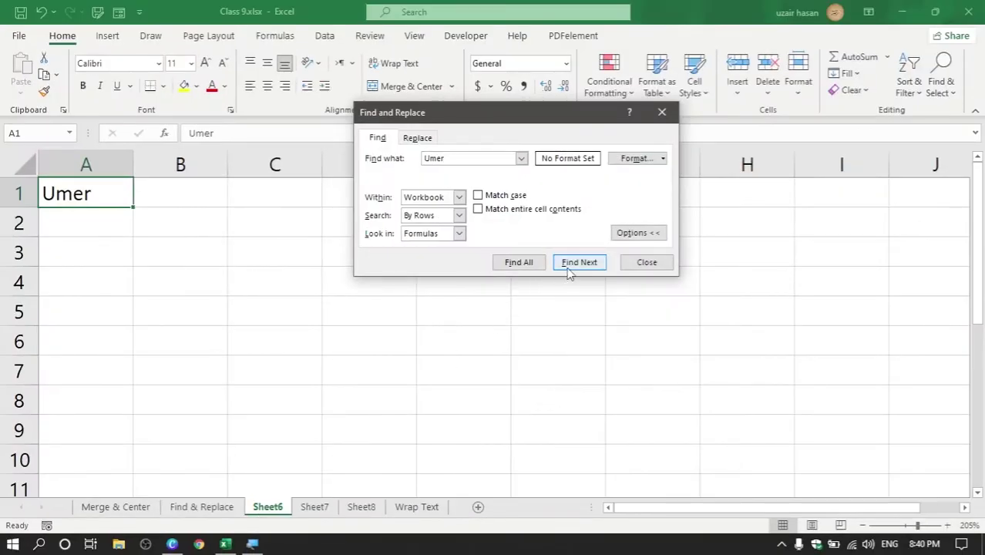
click(569, 265)
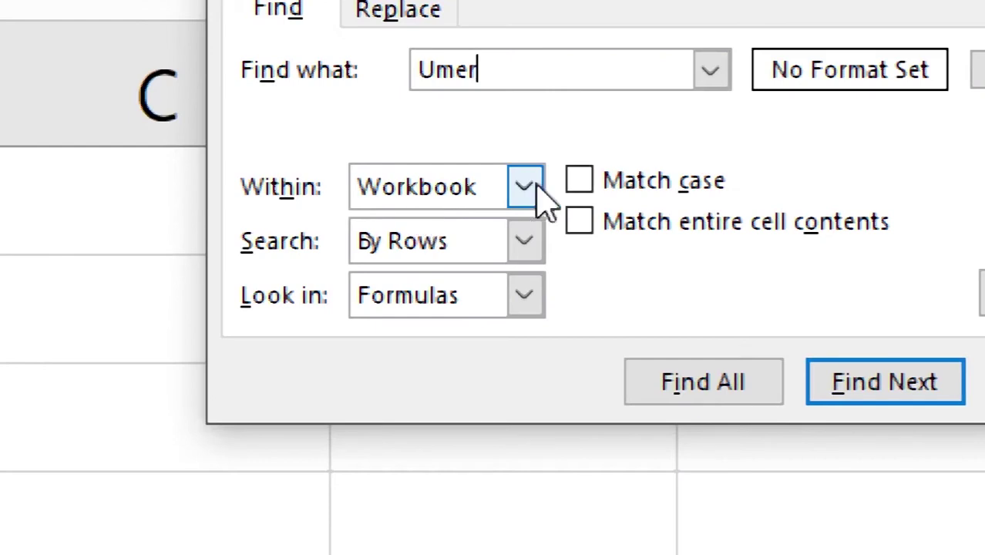
Replace every occurrence of the first name in the workbook with its alternative spelling and close Find and Replace
click(540, 196)
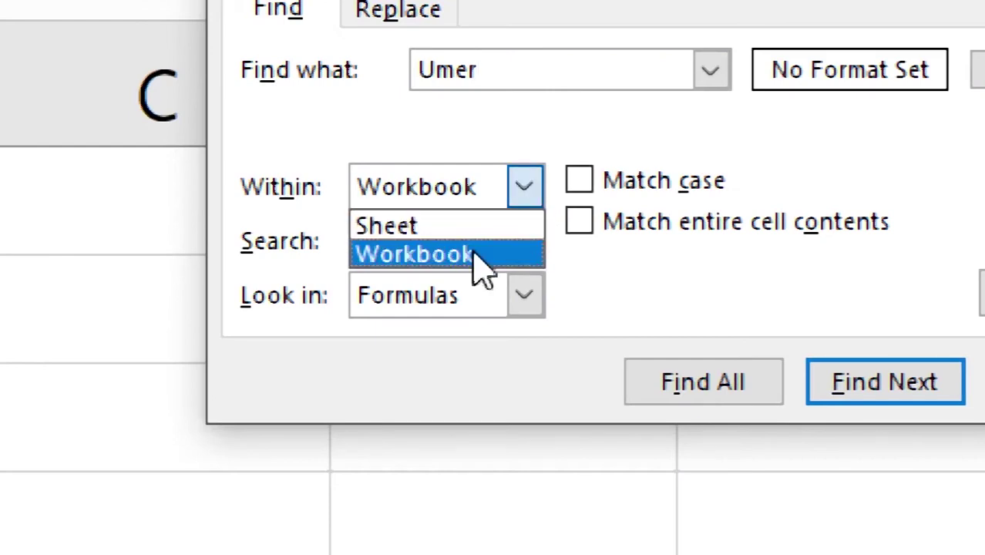
click(432, 255)
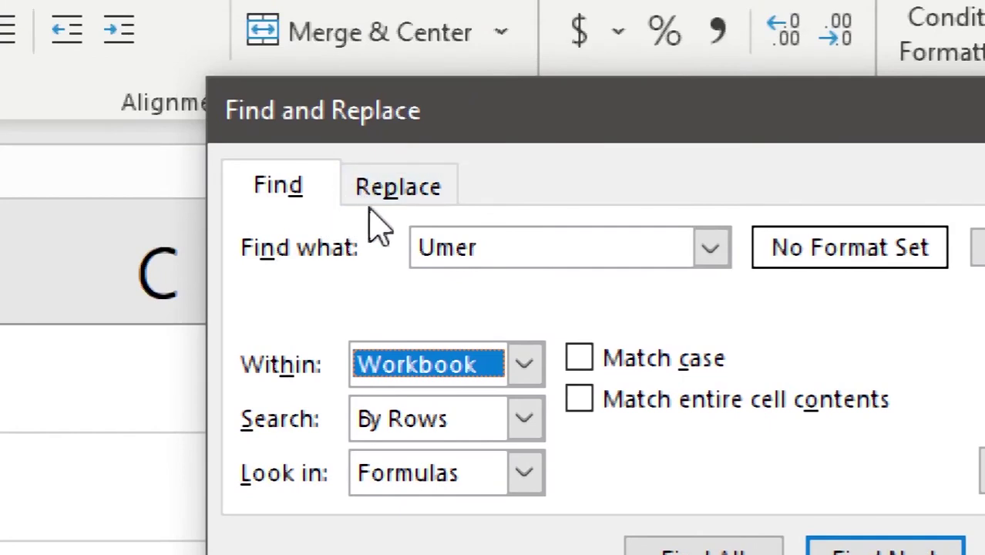
click(394, 202)
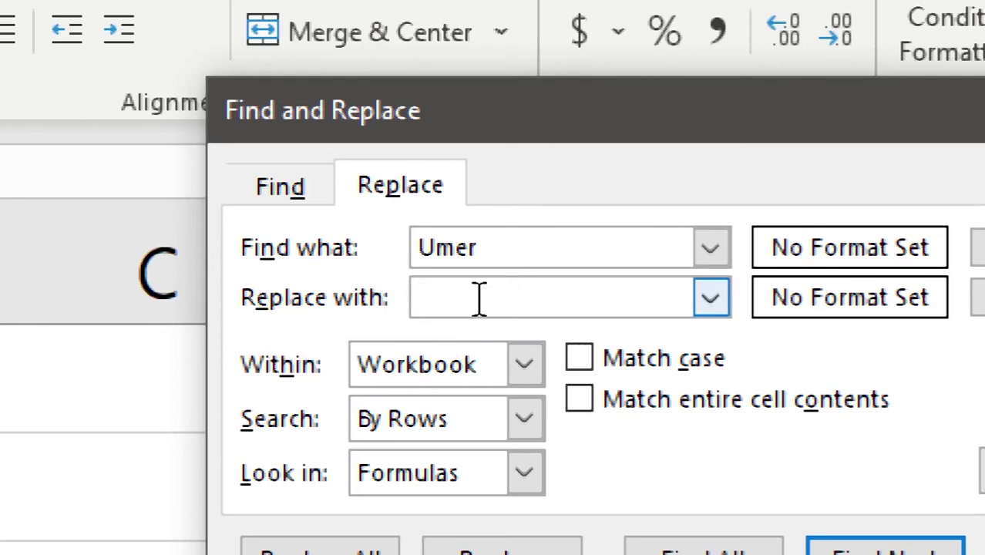
text(Umar)
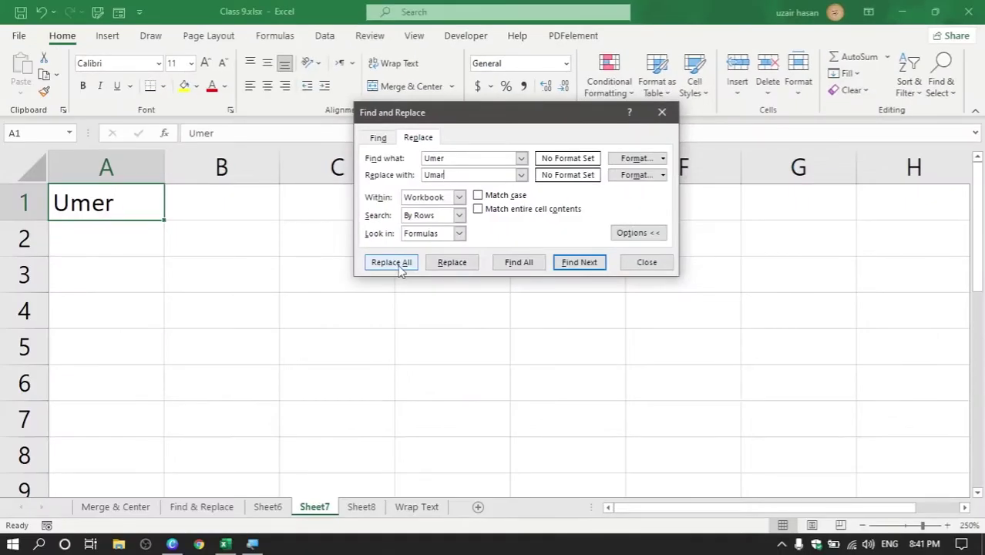
click(400, 264)
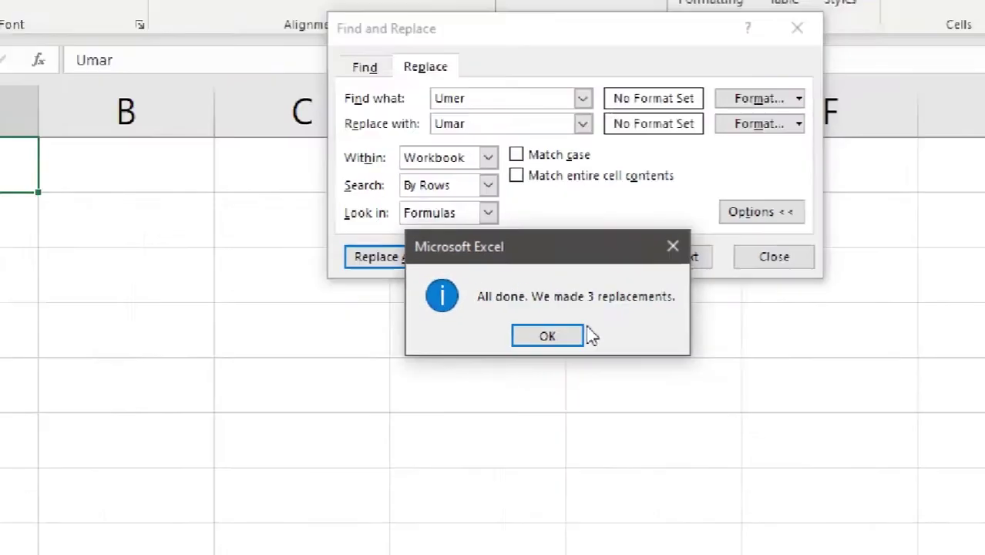
click(548, 336)
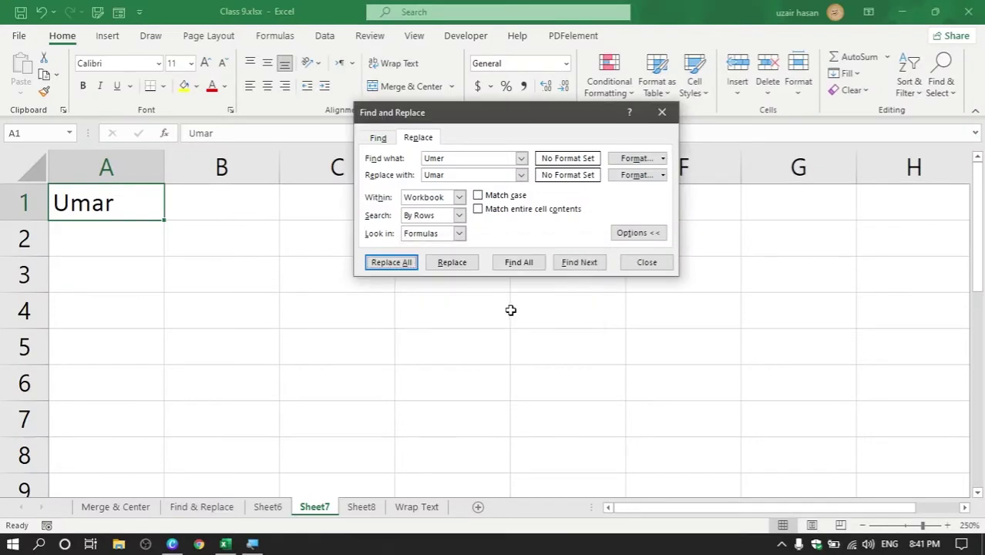
click(646, 263)
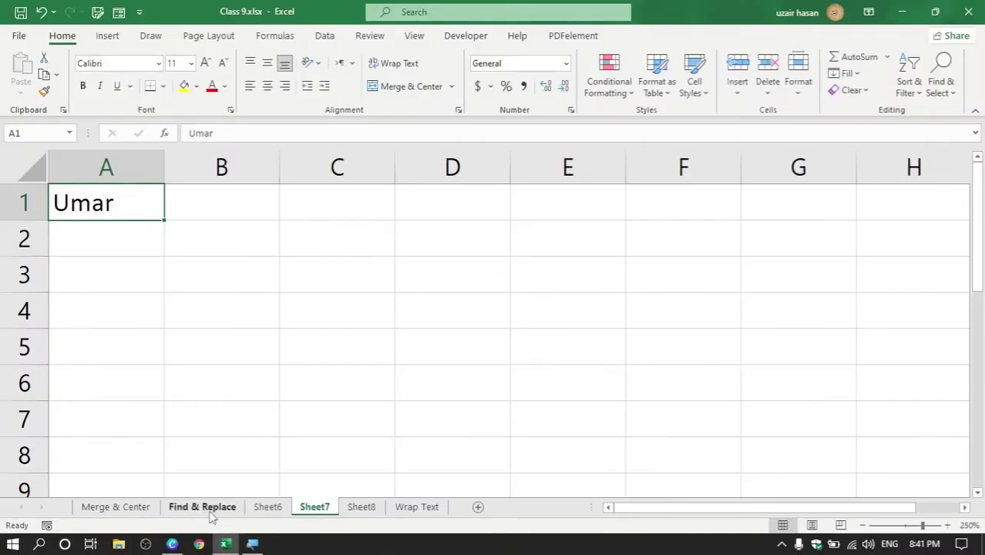
Check cell A1 on the Find & Replace, Sheet6 and Sheet7 sheets for the replaced name
click(206, 509)
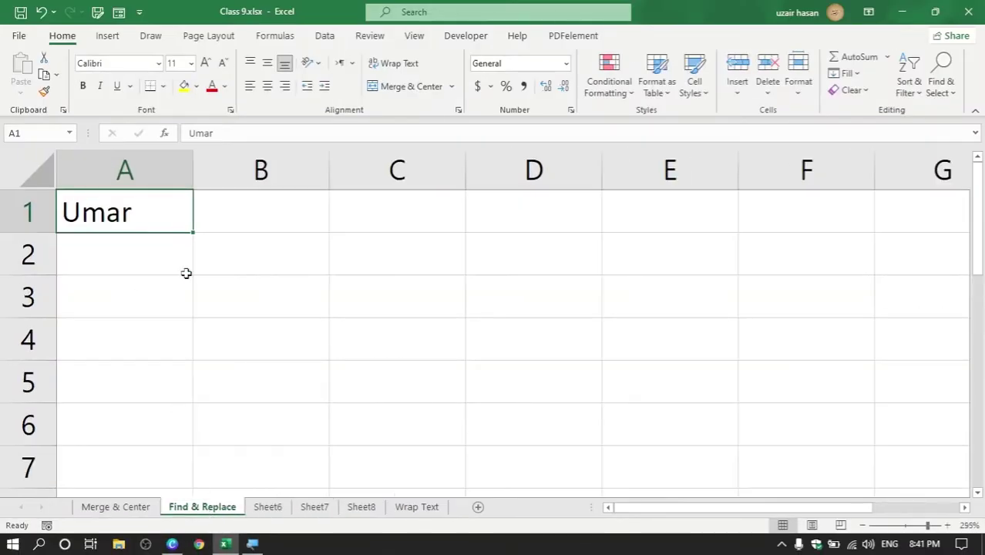
click(267, 511)
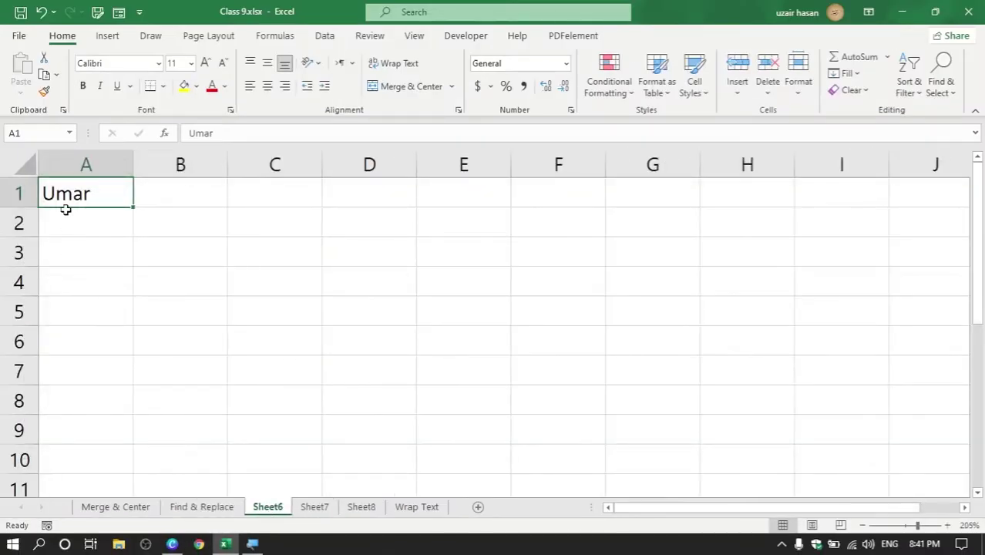
click(303, 506)
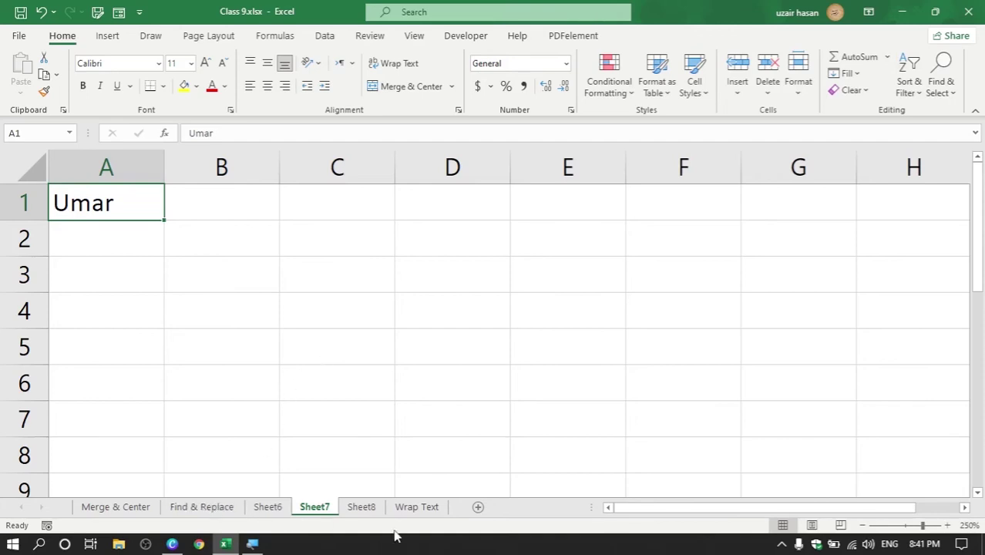
Widen column B on the Wrap Text sheet to a little more than twice its default width
click(420, 512)
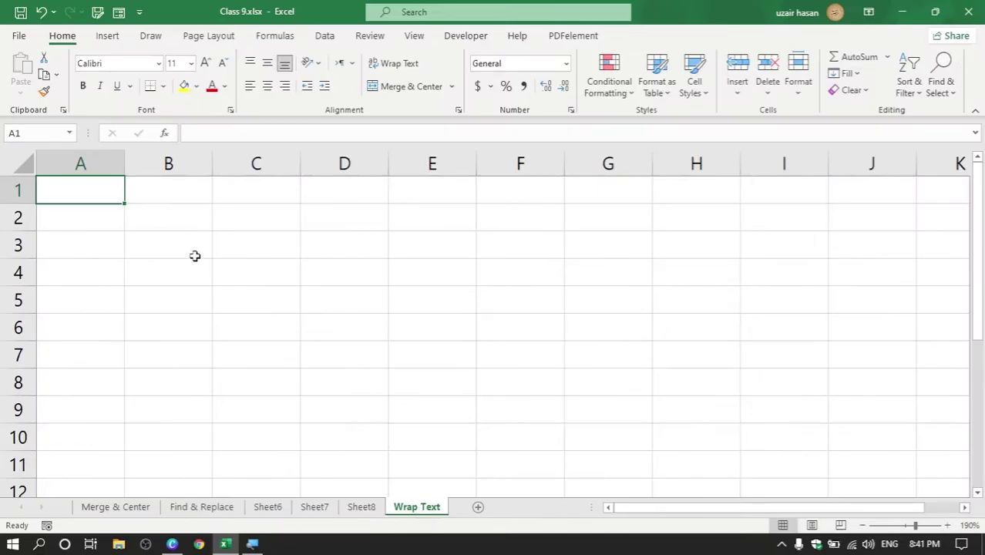
scroll(149, 240, up, 4)
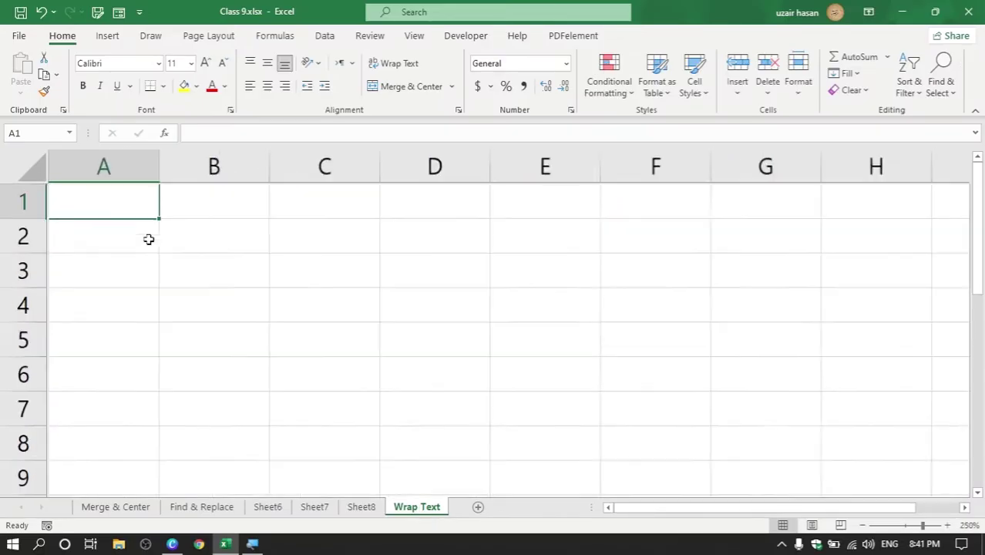
scroll(149, 239, up, 6)
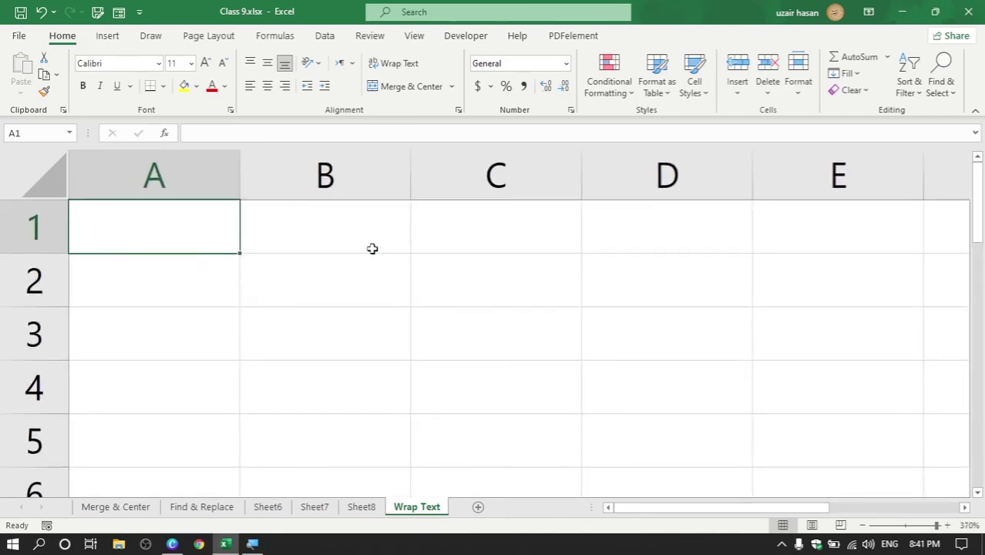
drag(413, 177, 634, 177)
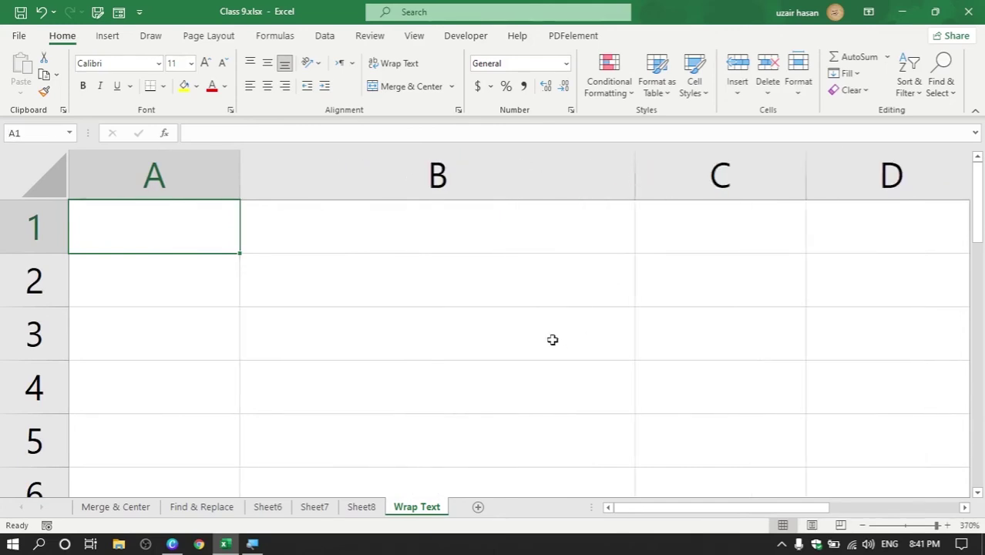
Enter a two-line heading in cell B1, with "Name of" on the first line and "Students" on the second
click(460, 235)
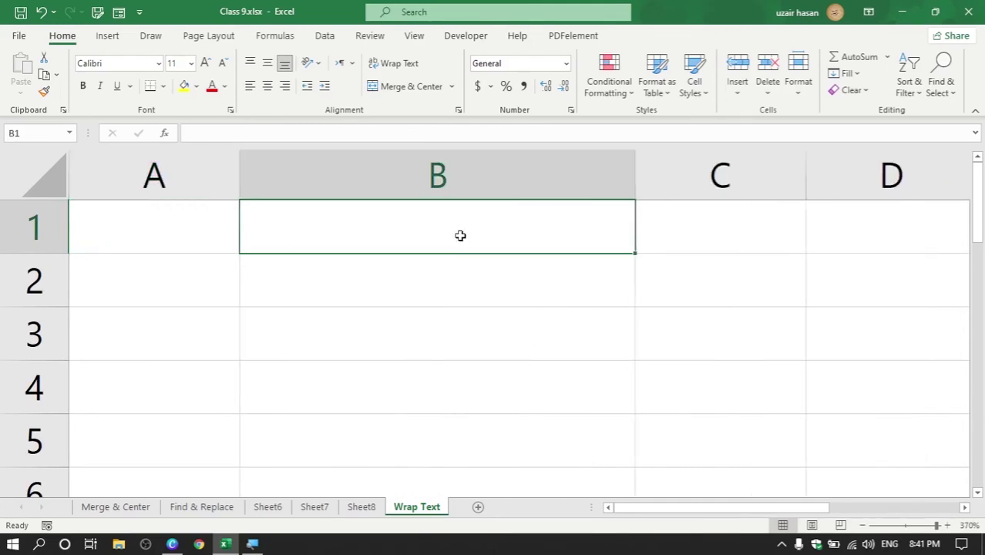
text(N)
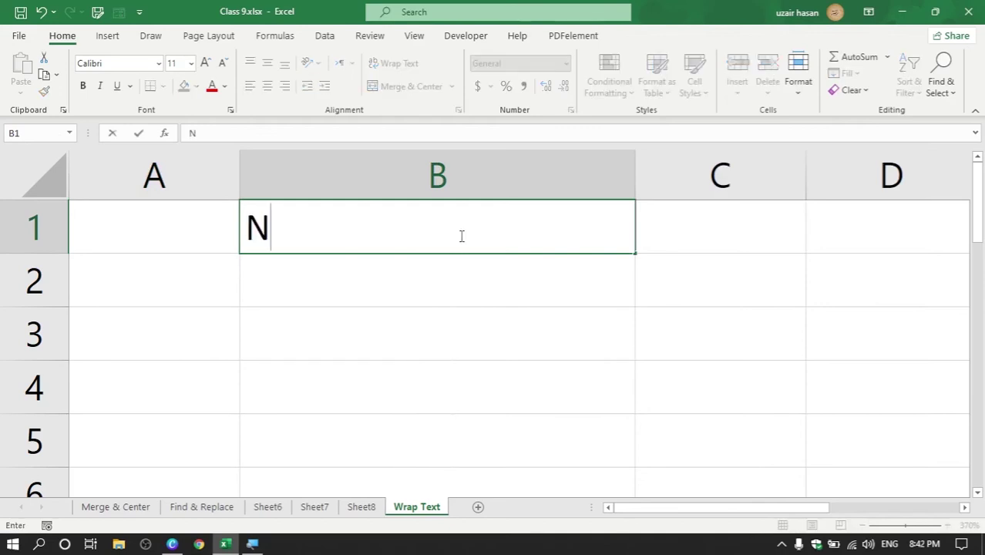
text(ame of)
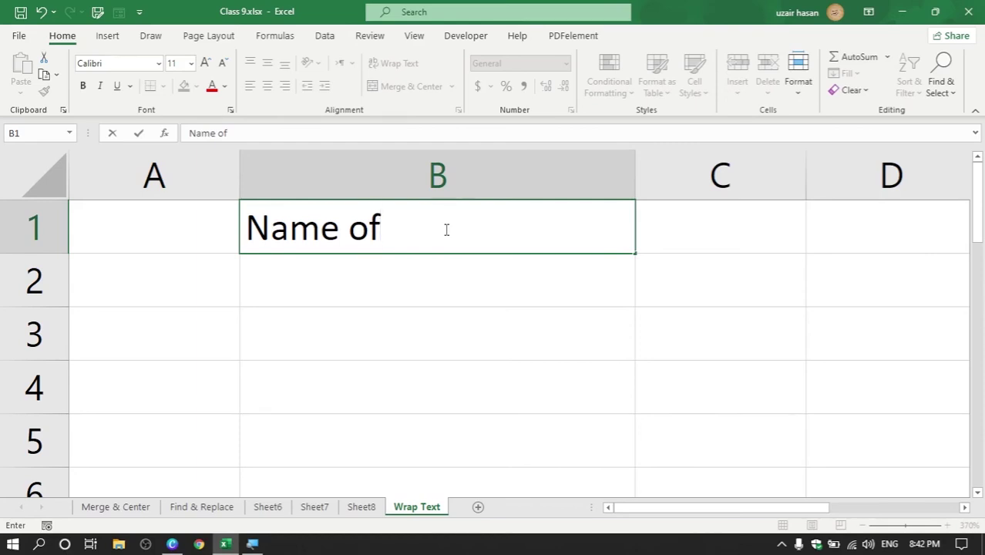
key(alt+Return)
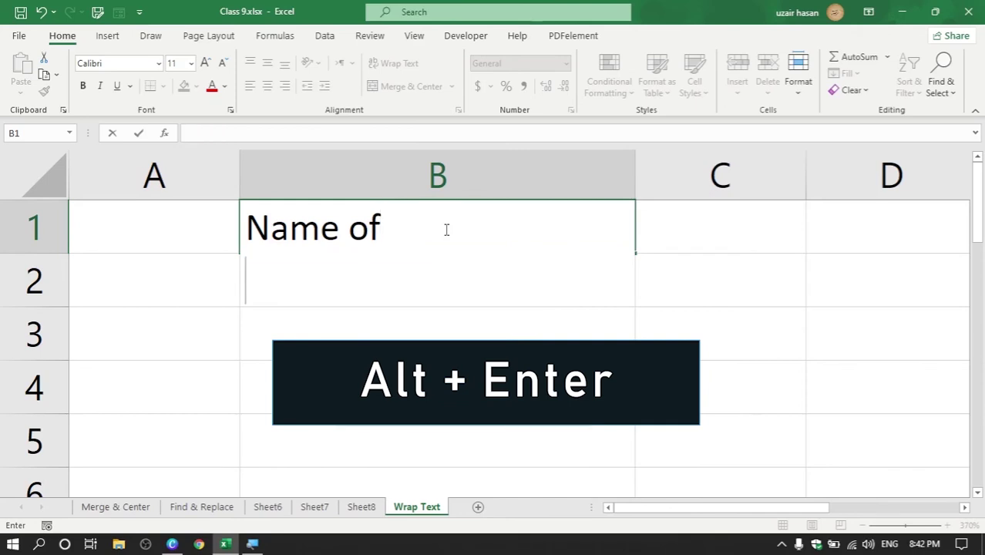
text(Students)
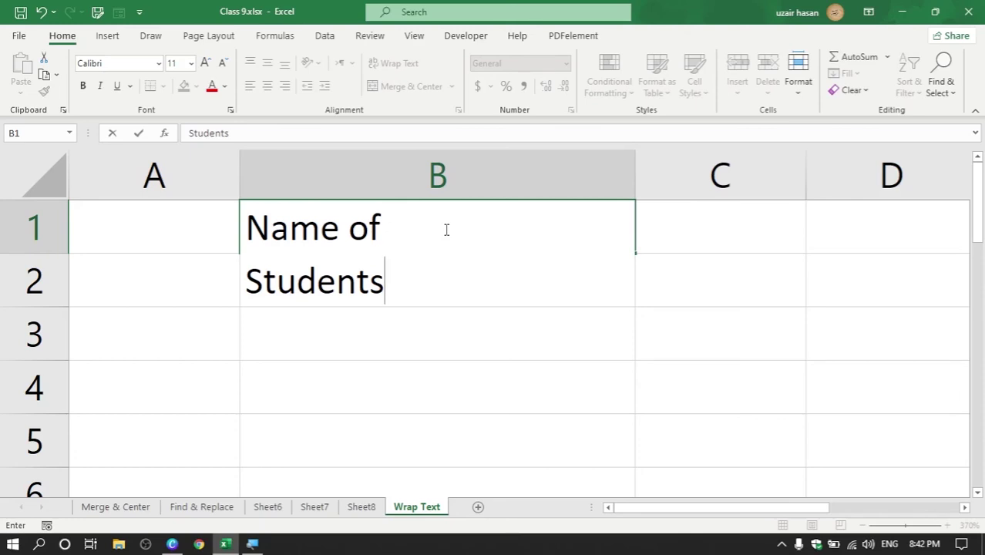
key(Return)
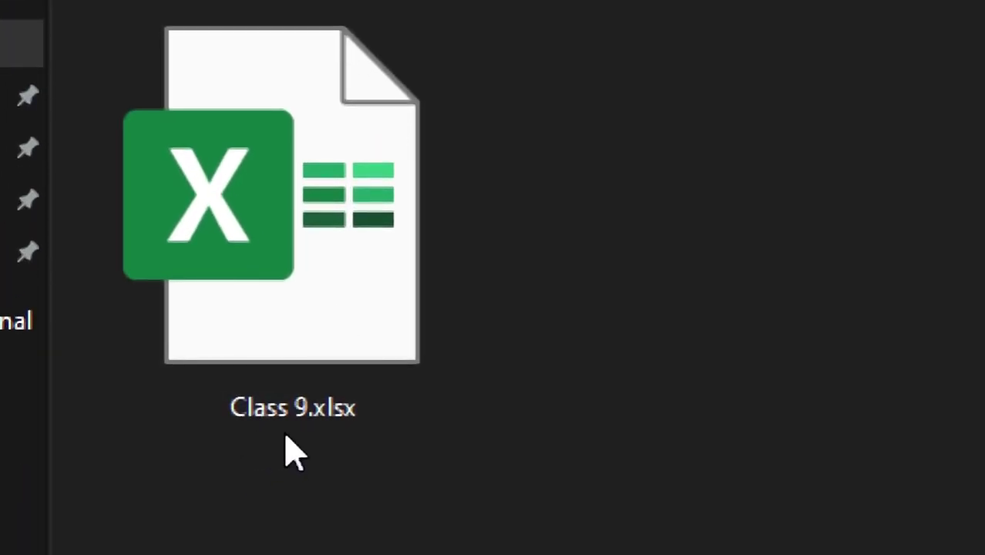
In File Explorer, view the commands available for the Class 9.xlsx file and dismiss them
right_click(344, 312)
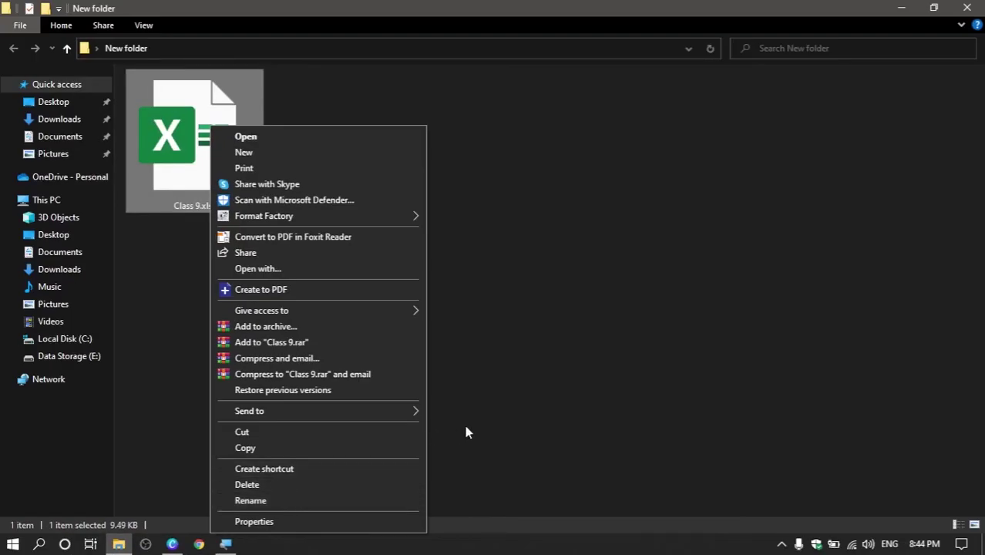
click(466, 432)
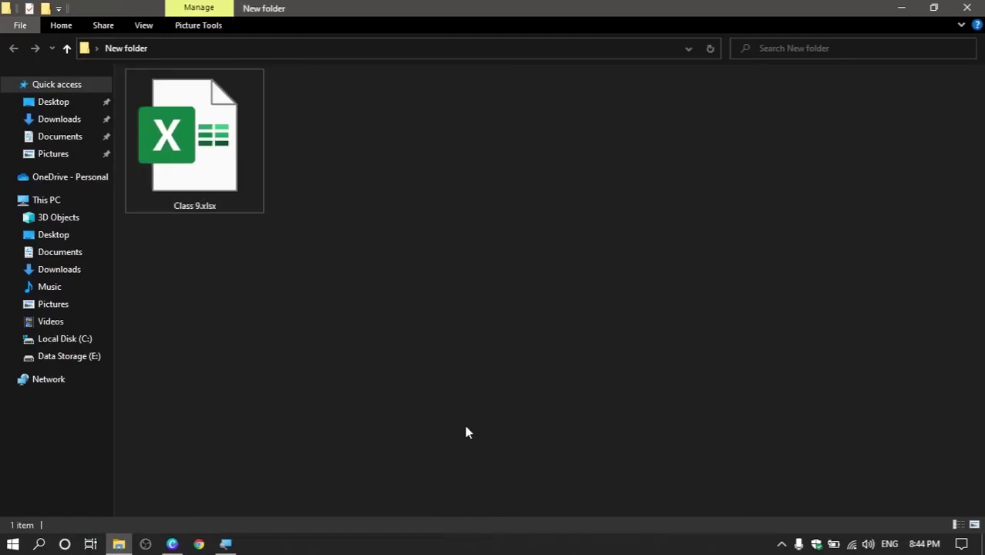
Open Task Manager, examine the running apps and background processes, and close it
right_click(559, 547)
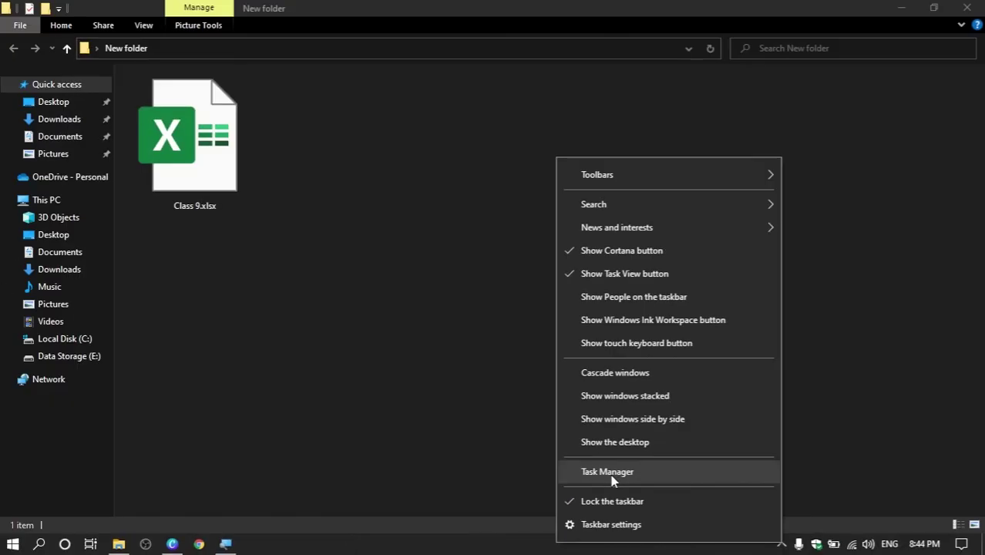
click(610, 473)
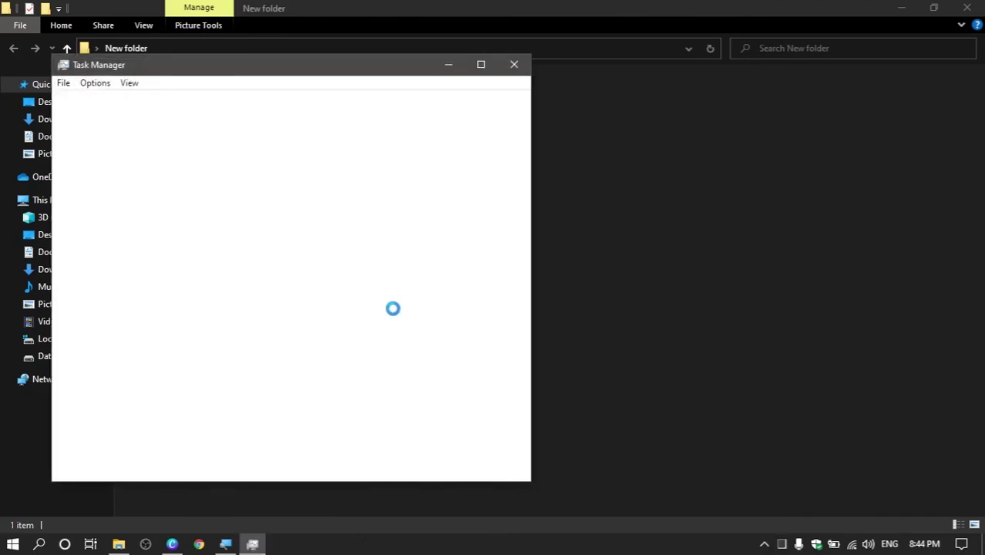
drag(219, 67, 462, 65)
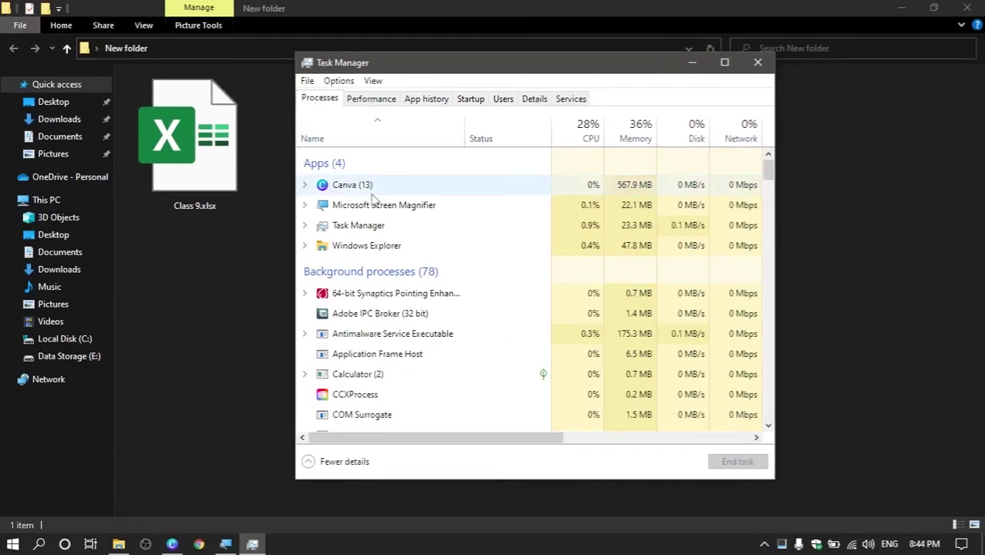
scroll(378, 224, down, 3)
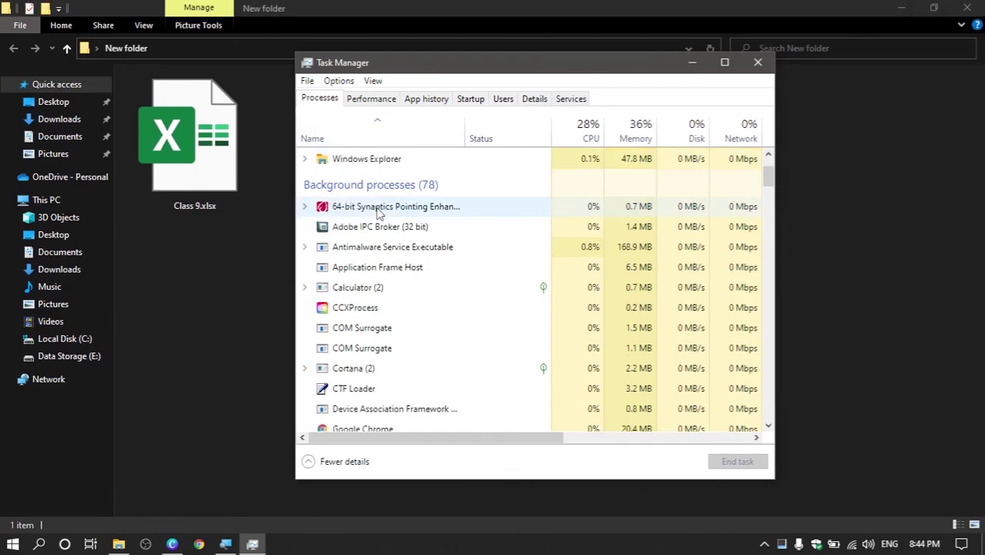
scroll(395, 308, down, 4)
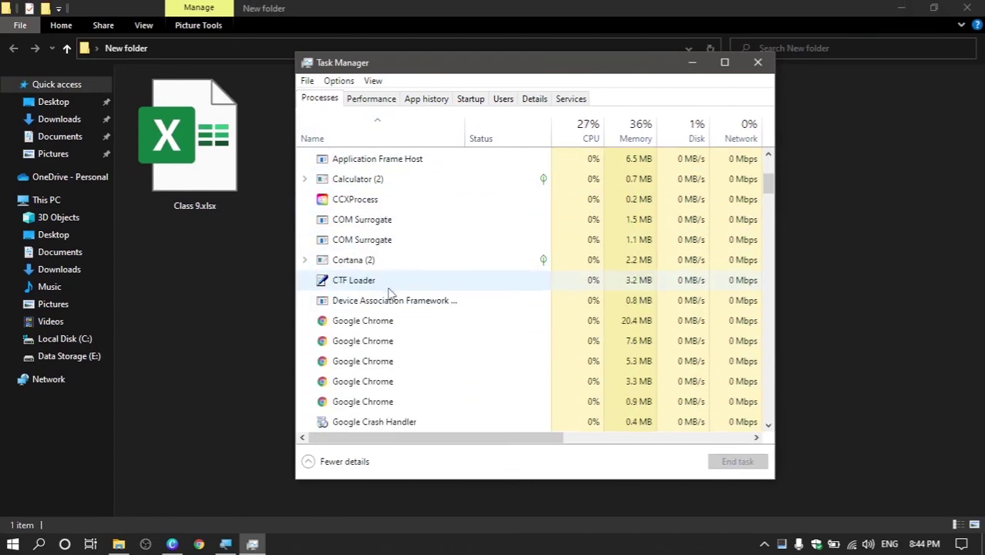
scroll(389, 293, down, 5)
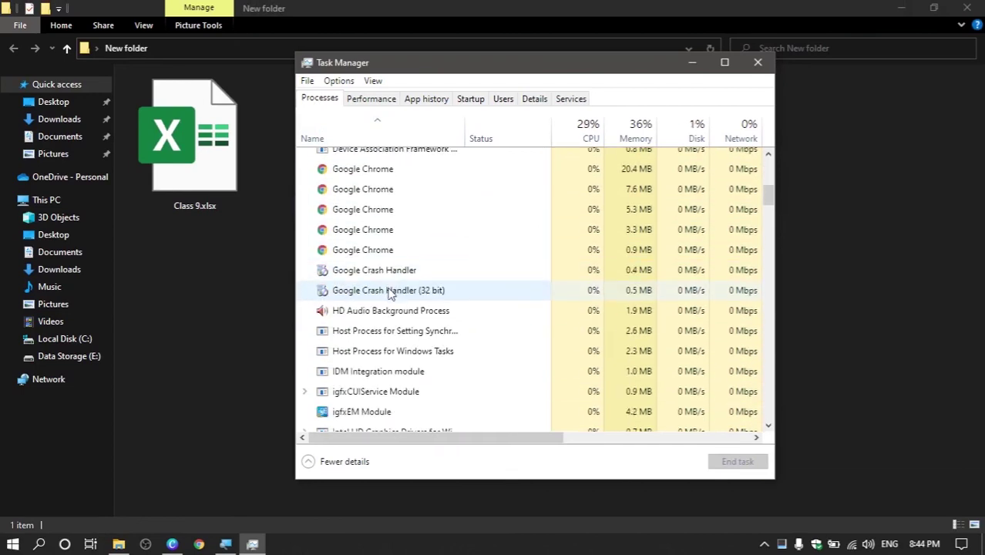
scroll(390, 291, down, 1)
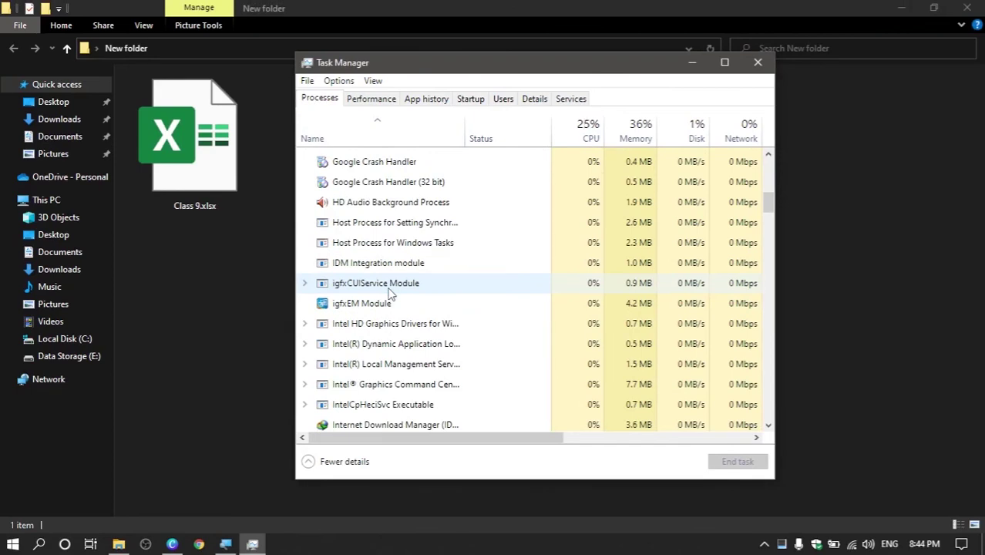
scroll(389, 293, up, 3)
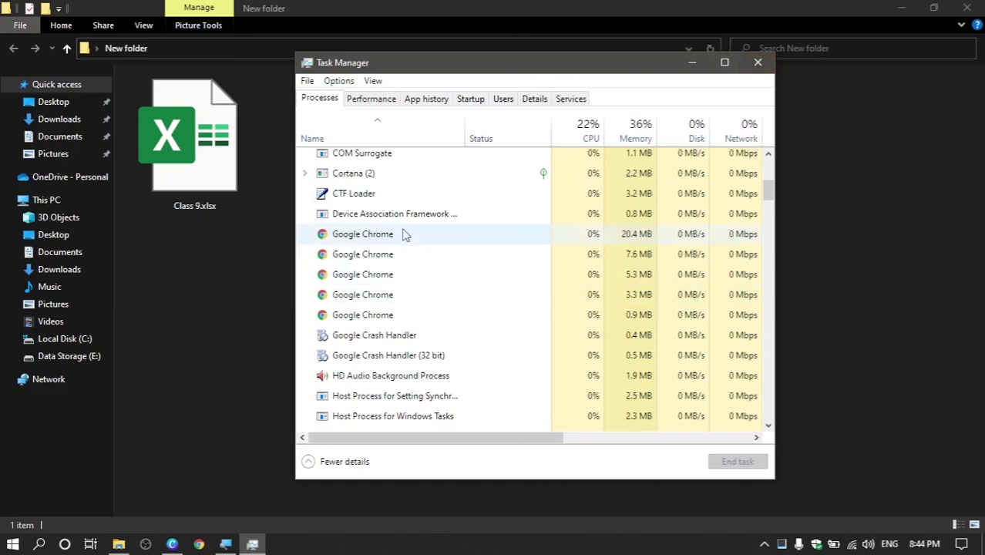
click(758, 63)
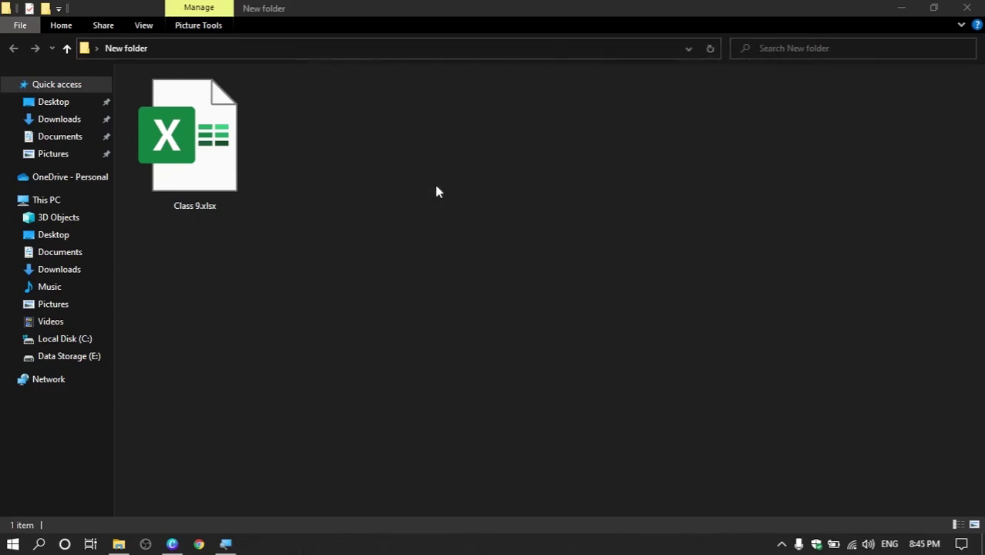